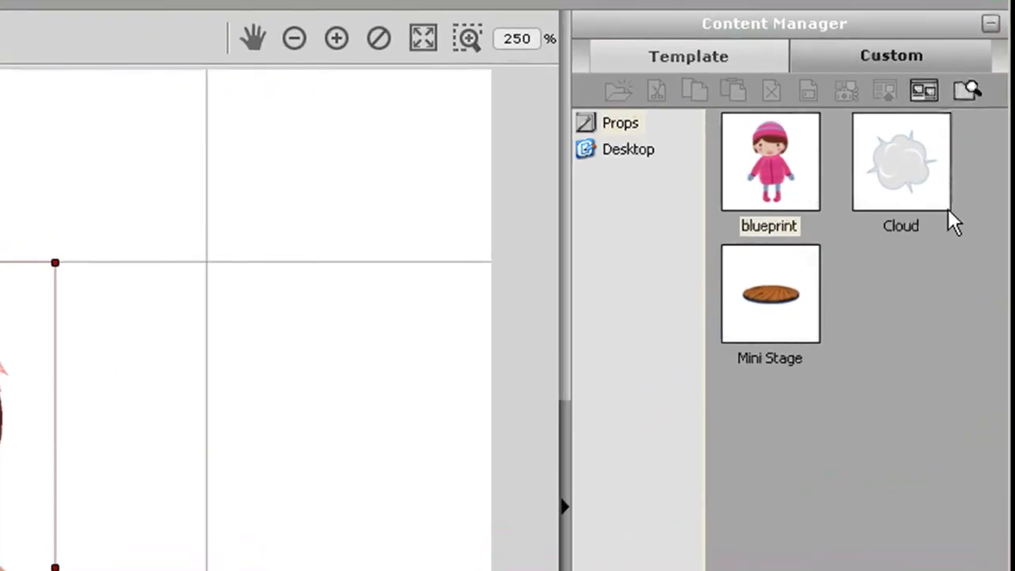
Send the Blue blueprint prop to the very bottom of the layer order and display the scene hierarchy
{"action": "left_click", "coordinate": [990, 24]}
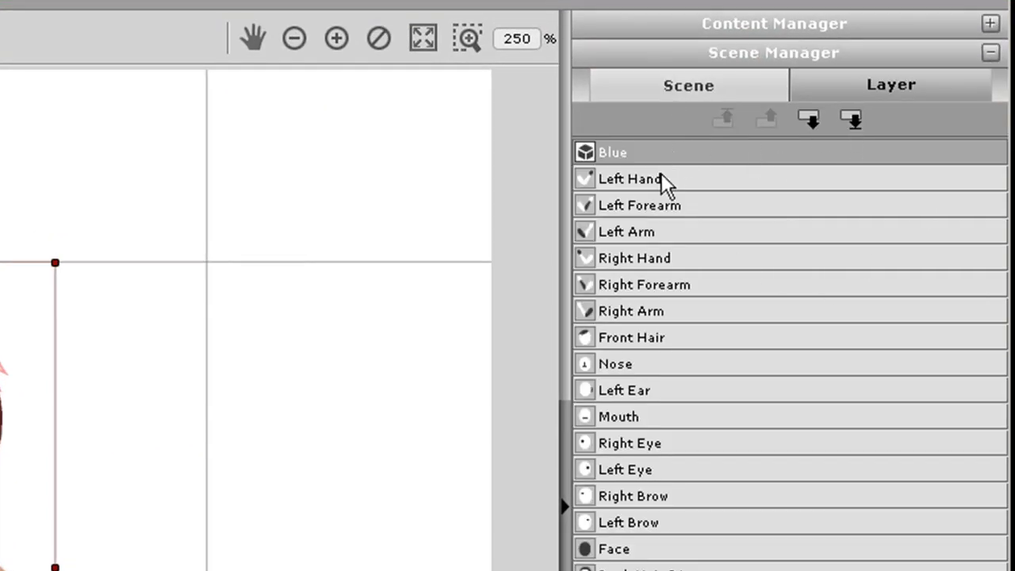
{"action": "left_click", "coordinate": [851, 118]}
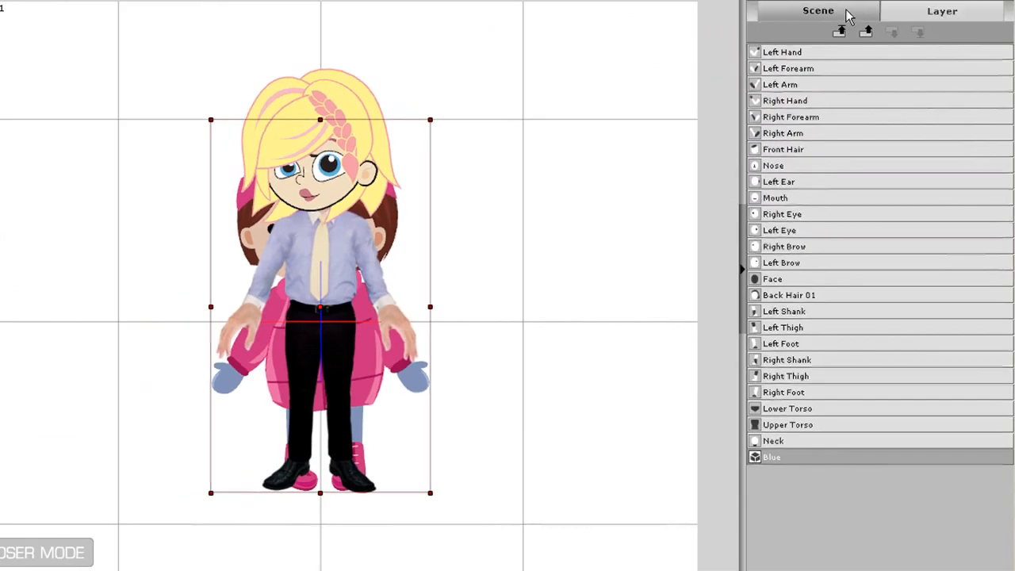
{"action": "left_click", "coordinate": [846, 11]}
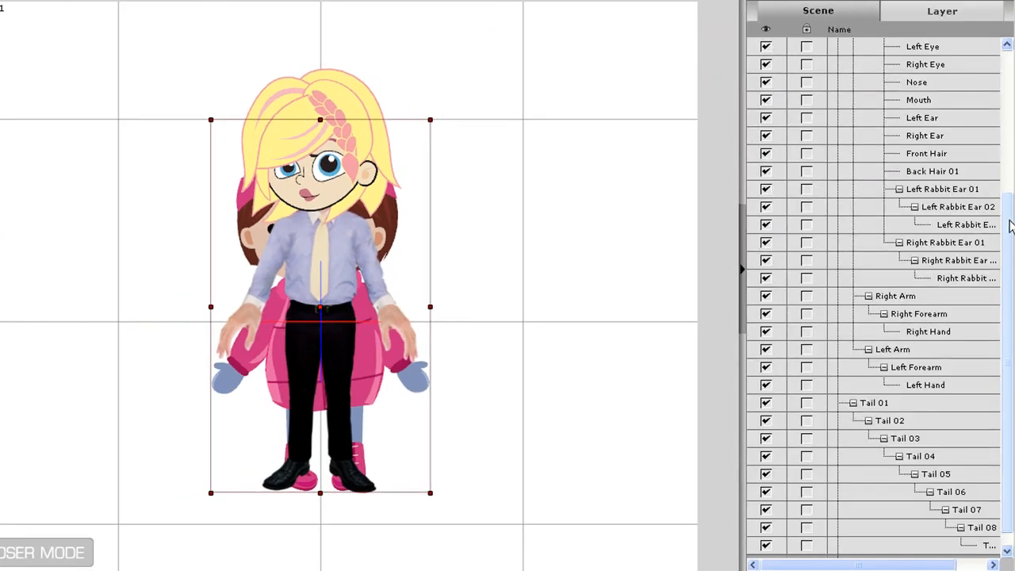
{"action": "scroll", "coordinate": [804, 70], "scroll_direction": "up", "scroll_amount": 4}
{"action": "left_click", "coordinate": [766, 47]}
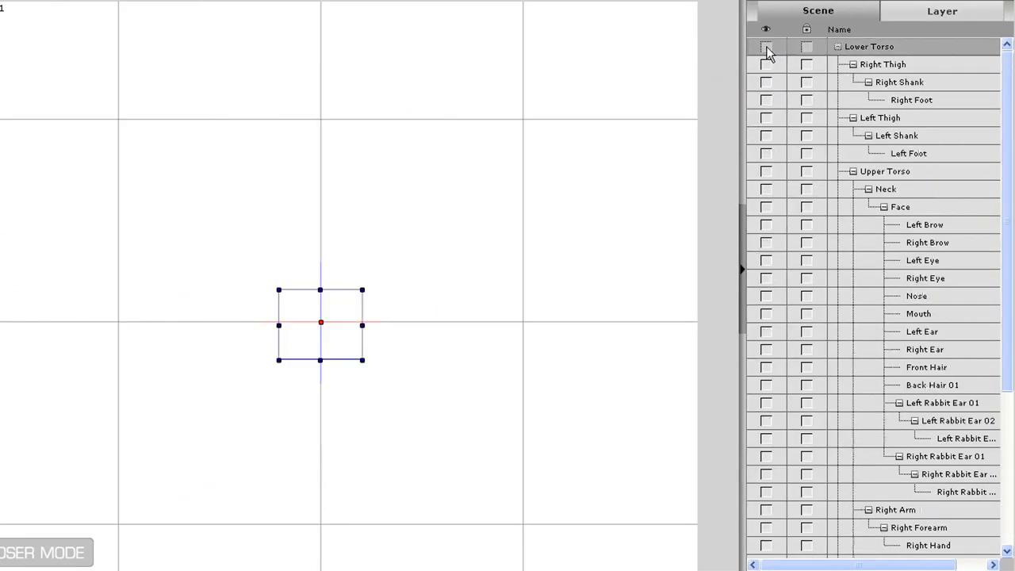
{"action": "left_click", "coordinate": [767, 47]}
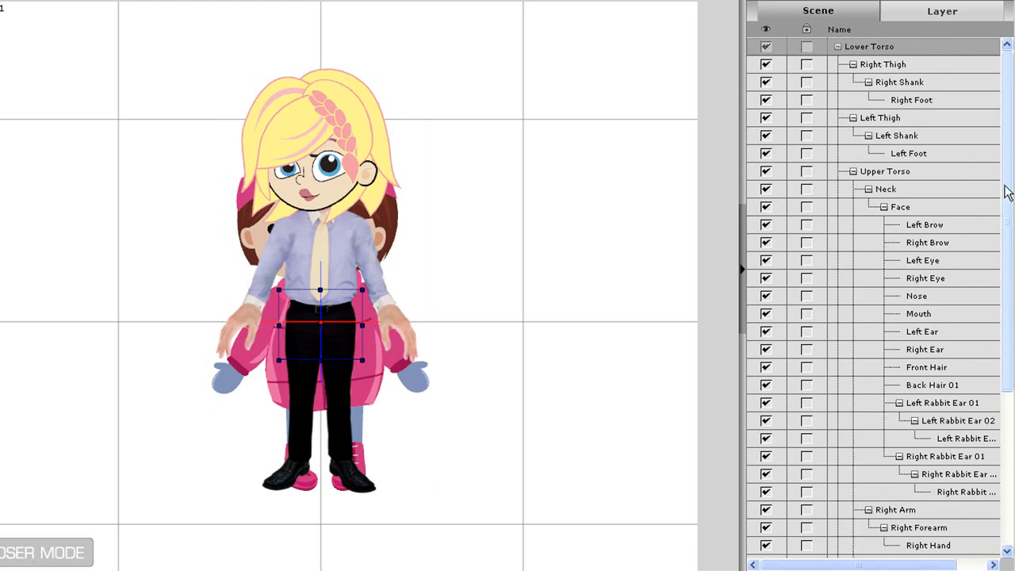
{"action": "left_click_drag", "start_coordinate": [1009, 176], "coordinate": [1010, 353]}
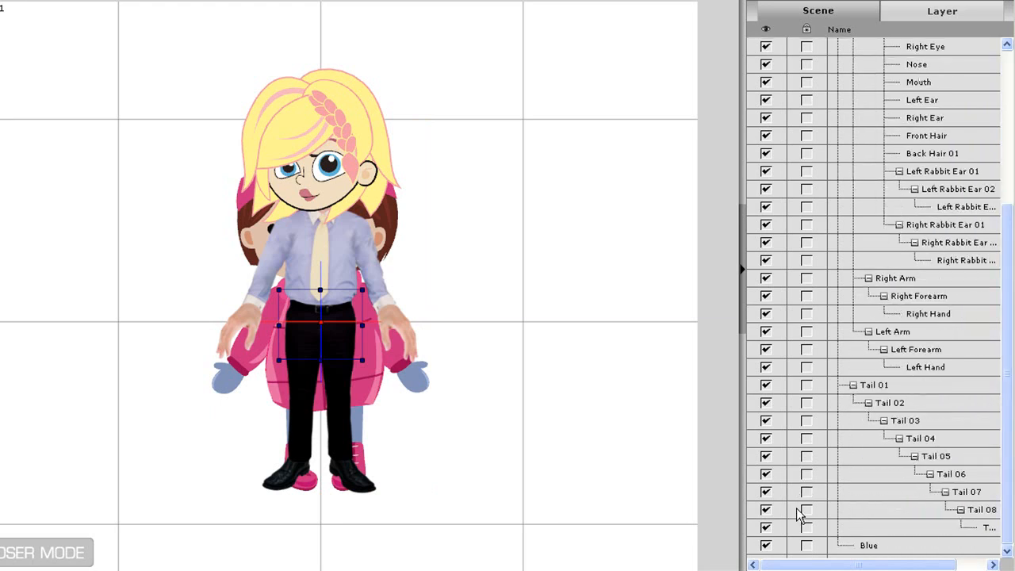
{"action": "scroll", "coordinate": [890, 97], "scroll_direction": "up", "scroll_amount": 5}
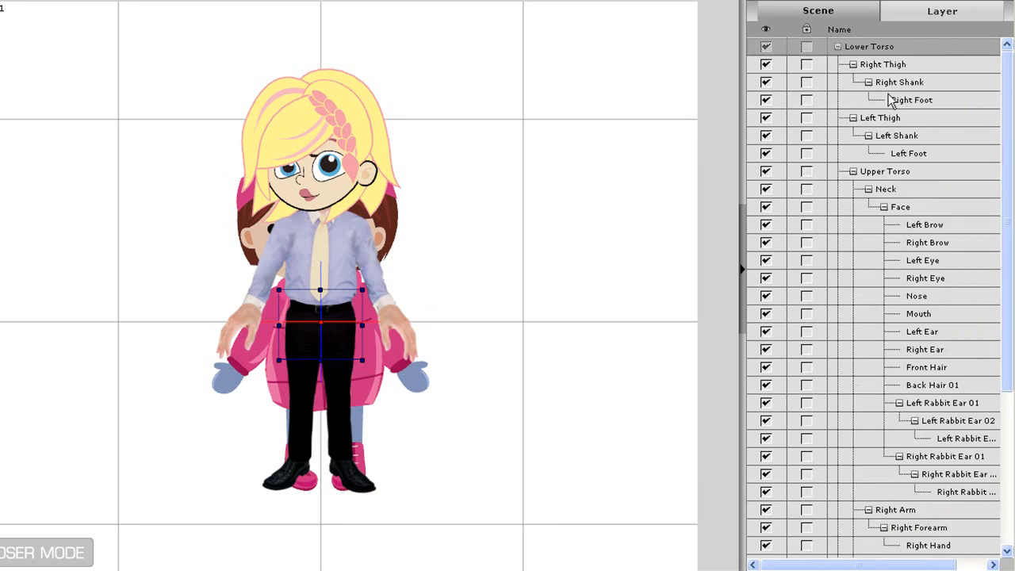
Hide the Lower Torso with its whole hierarchy and make only the Blue blueprint prop visible again
{"action": "left_click", "coordinate": [769, 49]}
{"action": "left_click_drag", "start_coordinate": [1004, 86], "coordinate": [994, 408]}
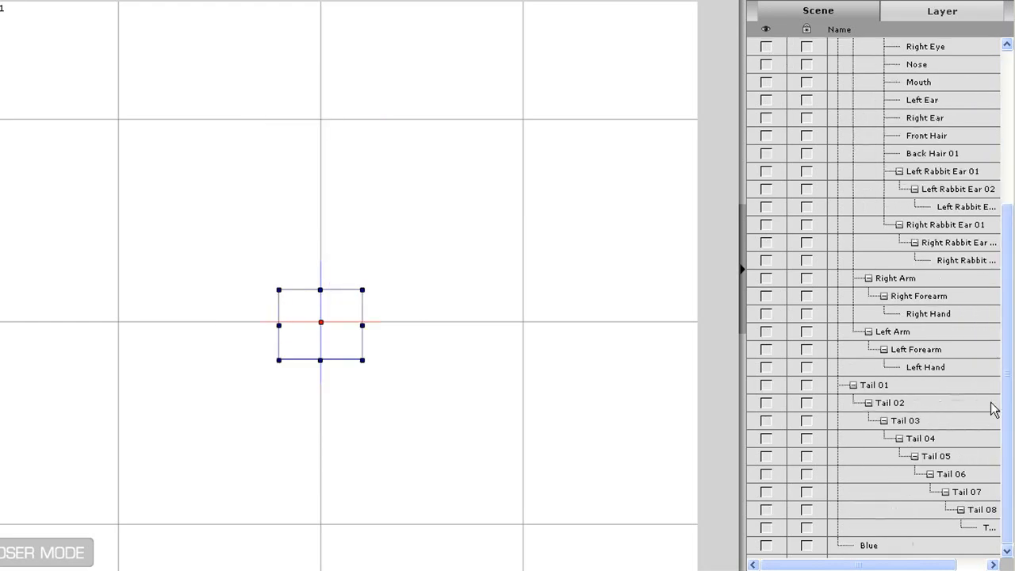
{"action": "left_click", "coordinate": [767, 546]}
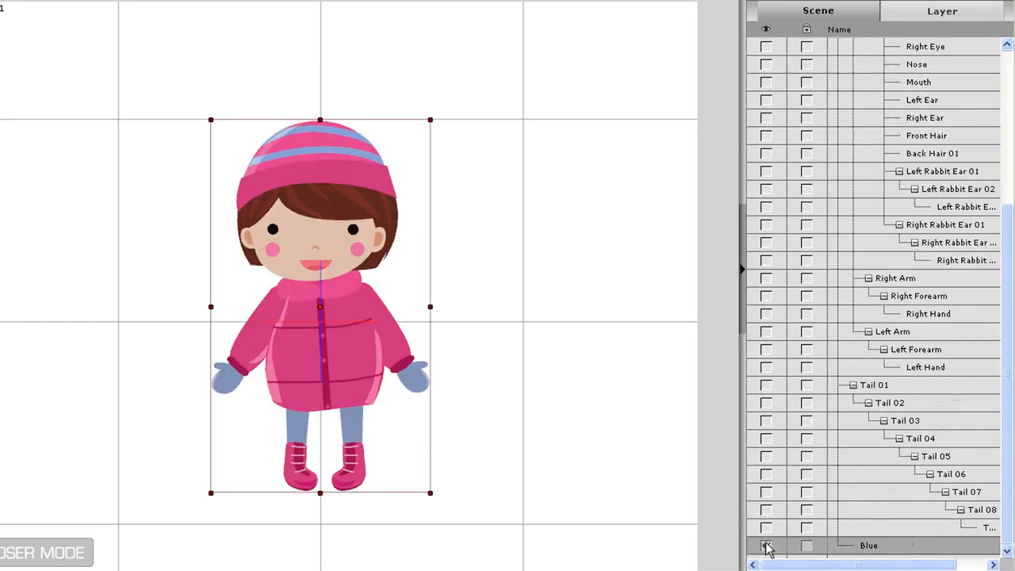
{"action": "left_click_drag", "start_coordinate": [1004, 337], "coordinate": [1004, 183]}
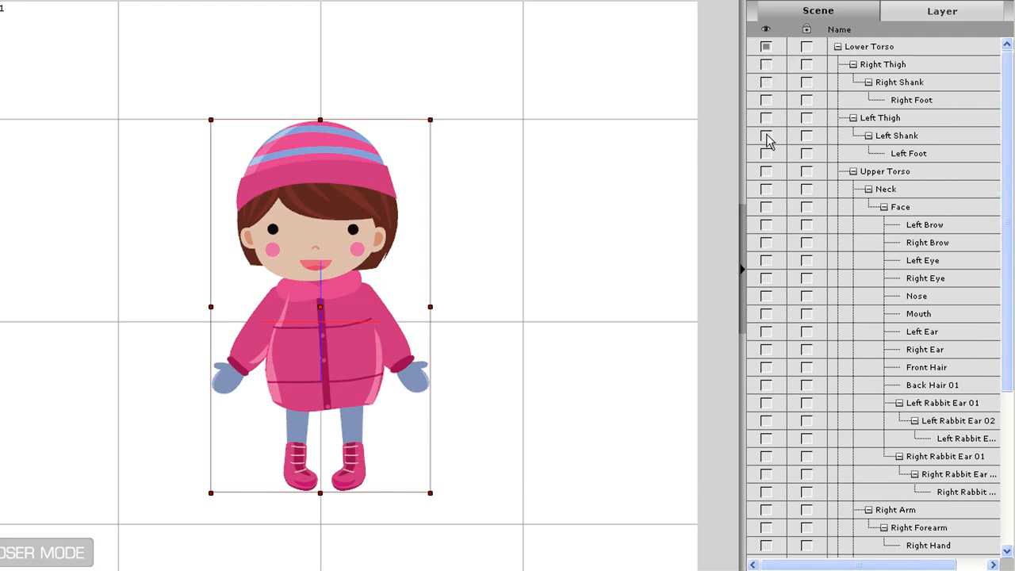
{"action": "left_click", "coordinate": [766, 190]}
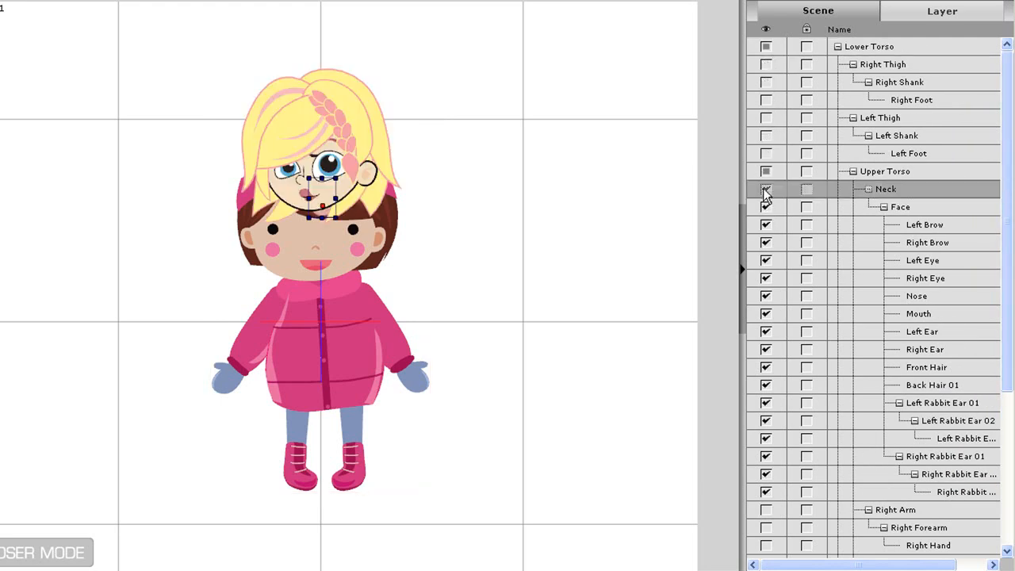
{"action": "left_click", "coordinate": [765, 191]}
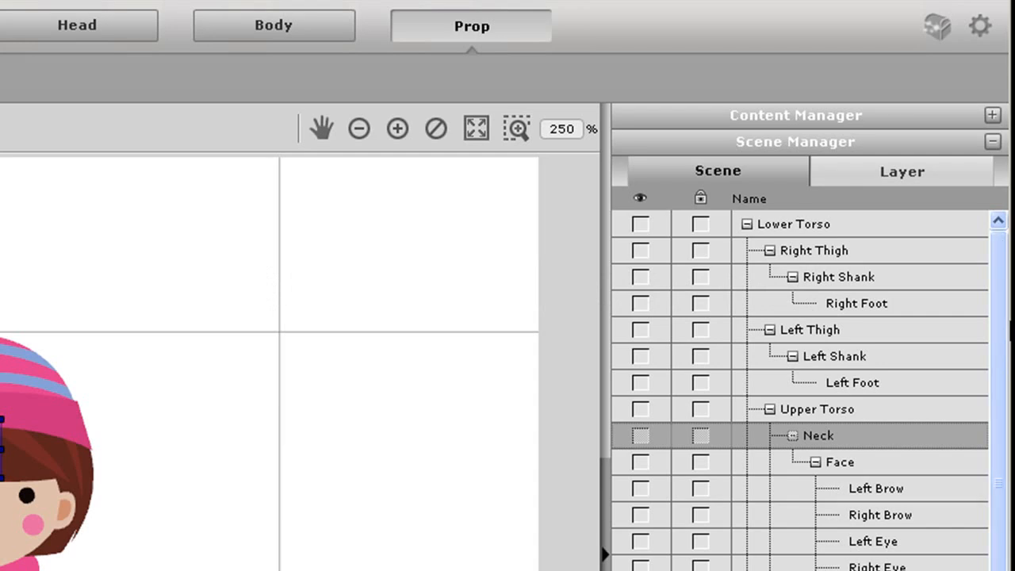
Replace the Lower Torso sprite with the Lower swf file and fit it over the lower hem of the blueprint's coat
{"action": "left_click", "coordinate": [797, 225]}
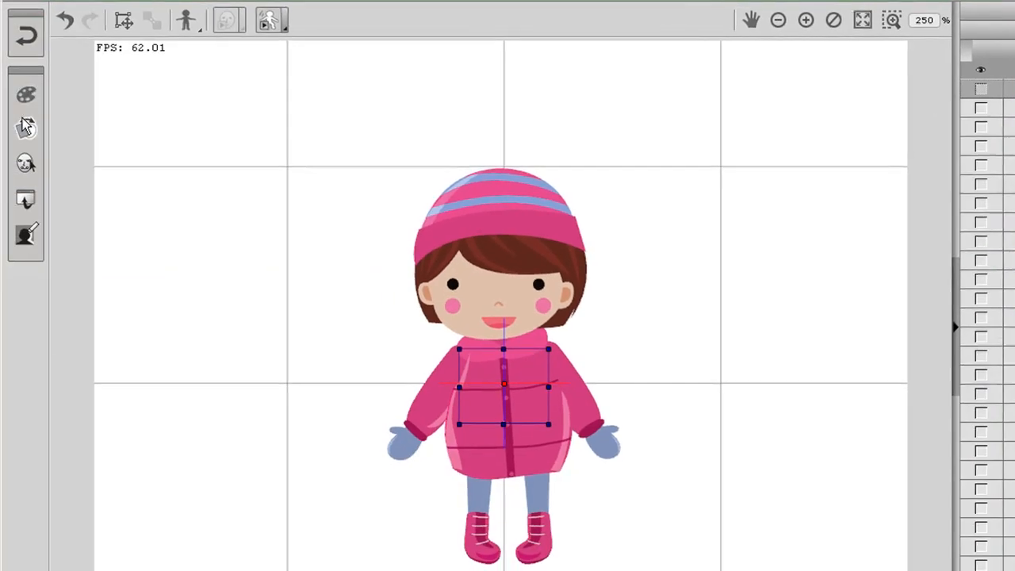
{"action": "left_click", "coordinate": [25, 128]}
{"action": "left_click", "coordinate": [777, 393]}
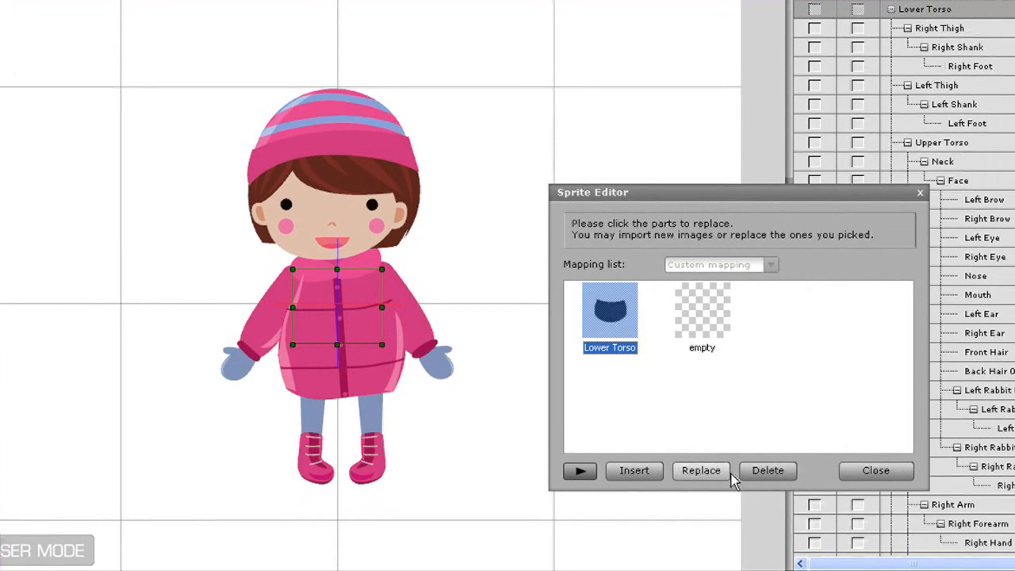
{"action": "left_click", "coordinate": [708, 478]}
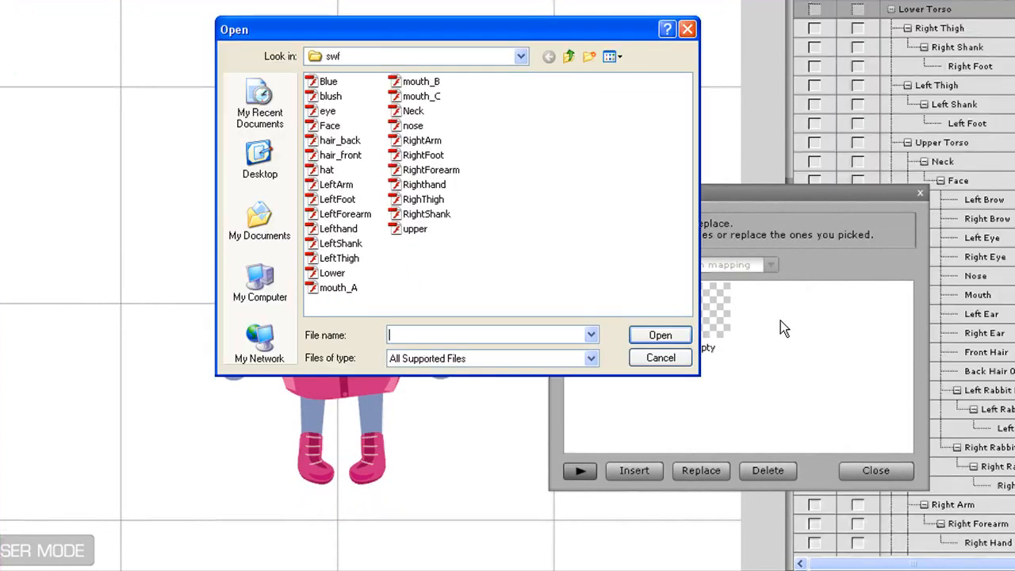
{"action": "double_click", "coordinate": [331, 273]}
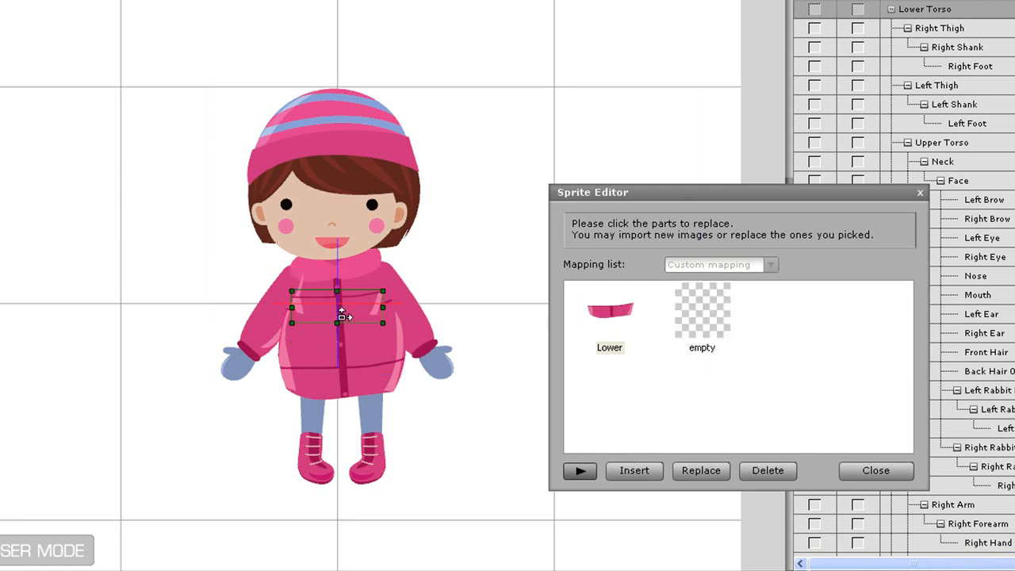
{"action": "left_click_drag", "start_coordinate": [354, 302], "coordinate": [392, 355]}
{"action": "left_click_drag", "start_coordinate": [365, 388], "coordinate": [372, 387]}
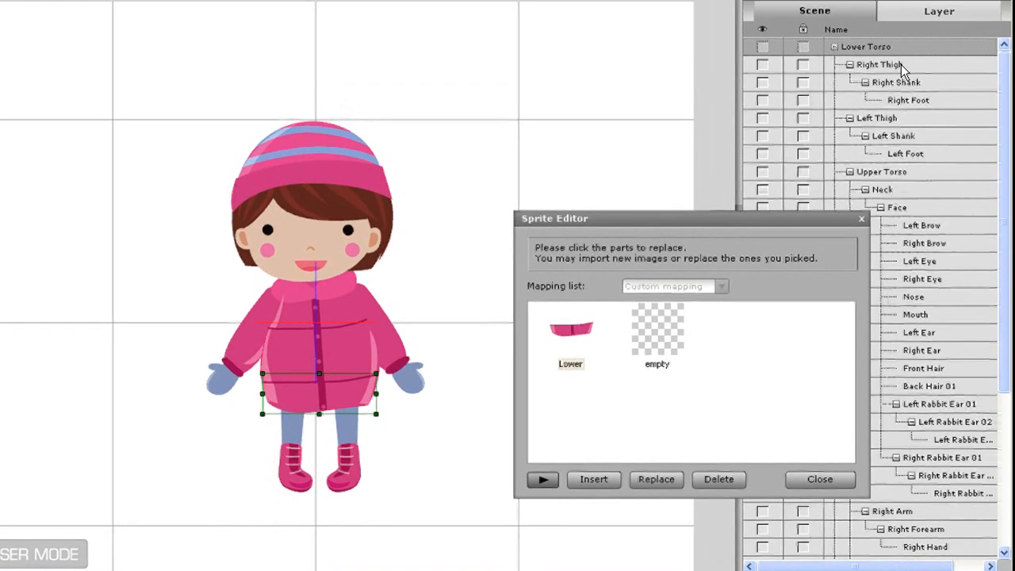
Replace the Right Thigh sprite with the RighThigh swf file and close the Sprite Editor
{"action": "left_click", "coordinate": [963, 27]}
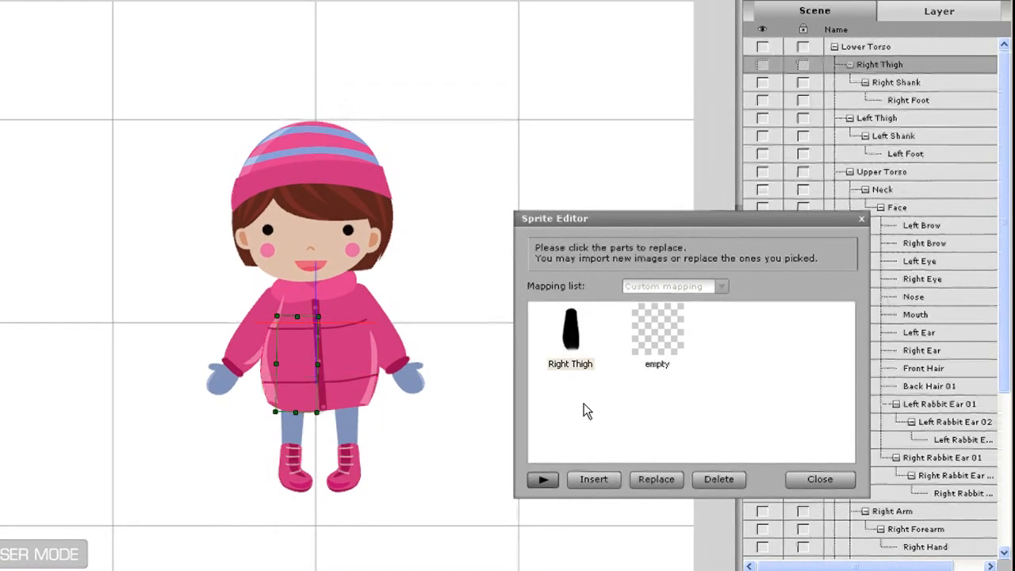
{"action": "left_click", "coordinate": [574, 354]}
{"action": "left_click", "coordinate": [656, 479]}
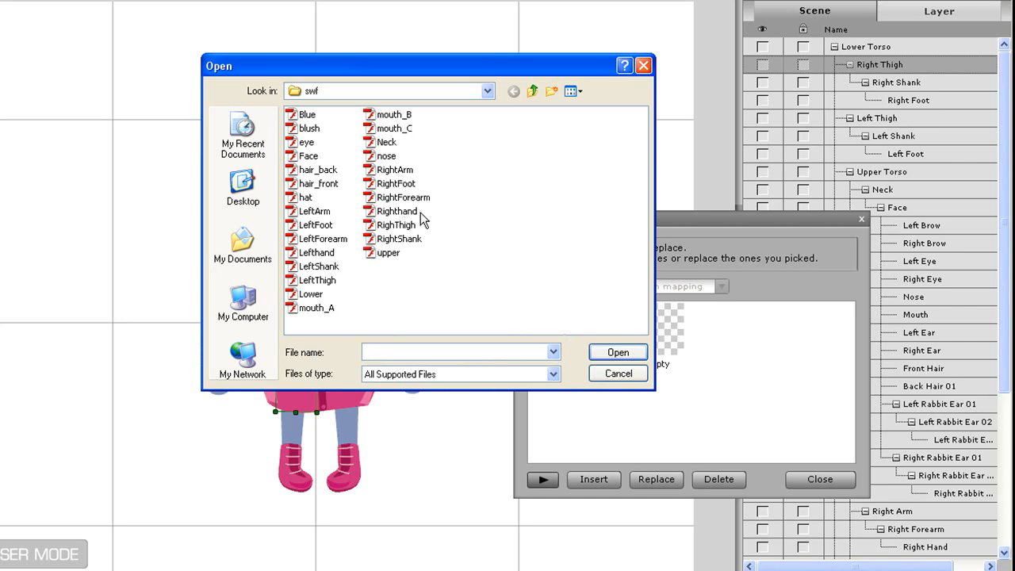
{"action": "double_click", "coordinate": [401, 226]}
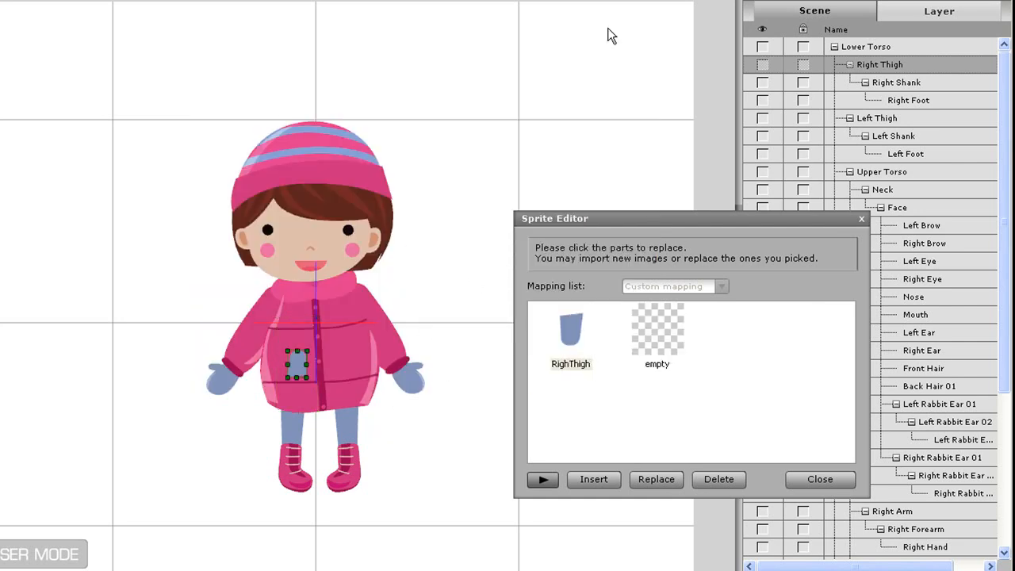
{"action": "left_click", "coordinate": [820, 479]}
Move the Right Thigh down to where the blueprint's right leg meets the coat hem
{"action": "left_click", "coordinate": [702, 18]}
{"action": "left_click_drag", "start_coordinate": [241, 319], "coordinate": [445, 477]}
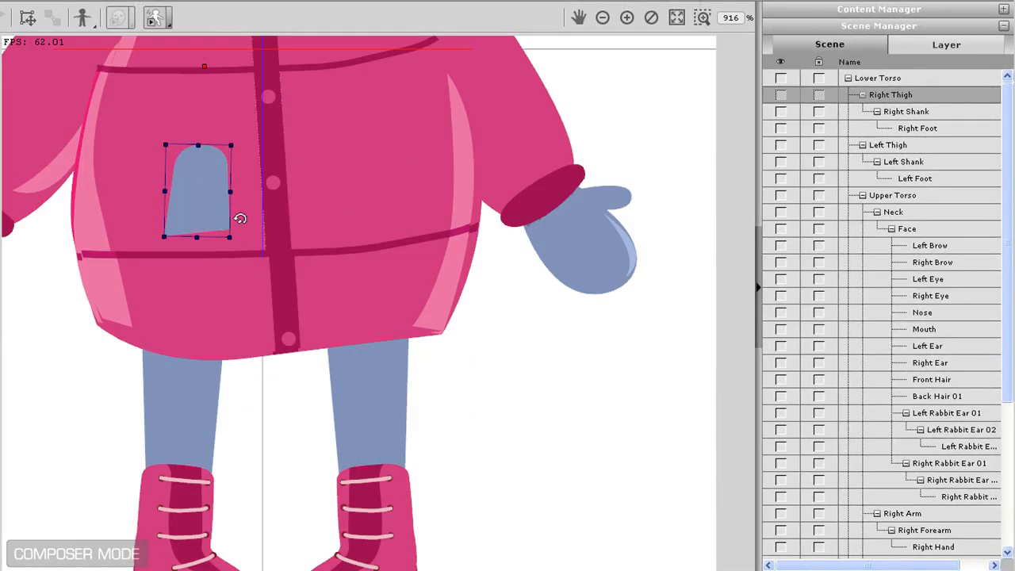
{"action": "left_click_drag", "start_coordinate": [184, 190], "coordinate": [235, 319]}
Reposition and scale the RighThigh sprite in the Sprite Editor so it covers the blueprint's right leg
{"action": "left_click", "coordinate": [21, 114]}
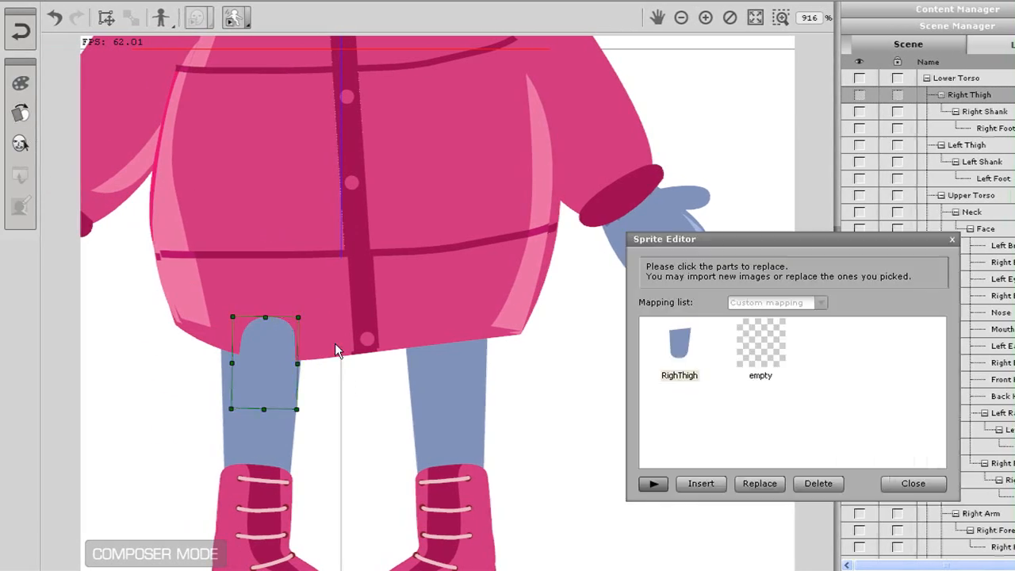
{"action": "left_click_drag", "start_coordinate": [307, 364], "coordinate": [262, 389]}
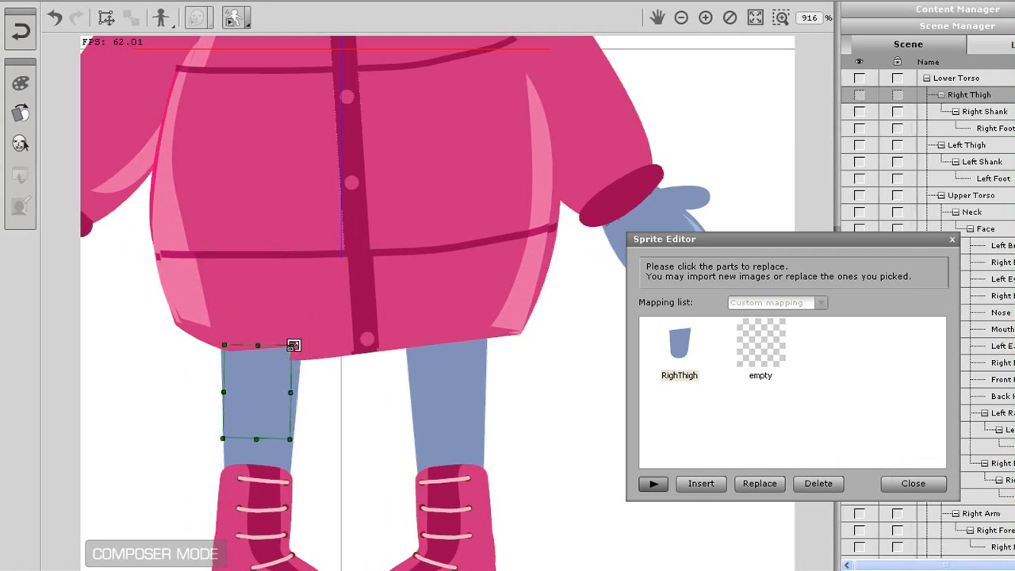
{"action": "left_click_drag", "start_coordinate": [293, 345], "coordinate": [307, 330]}
{"action": "left_click_drag", "start_coordinate": [275, 371], "coordinate": [280, 372]}
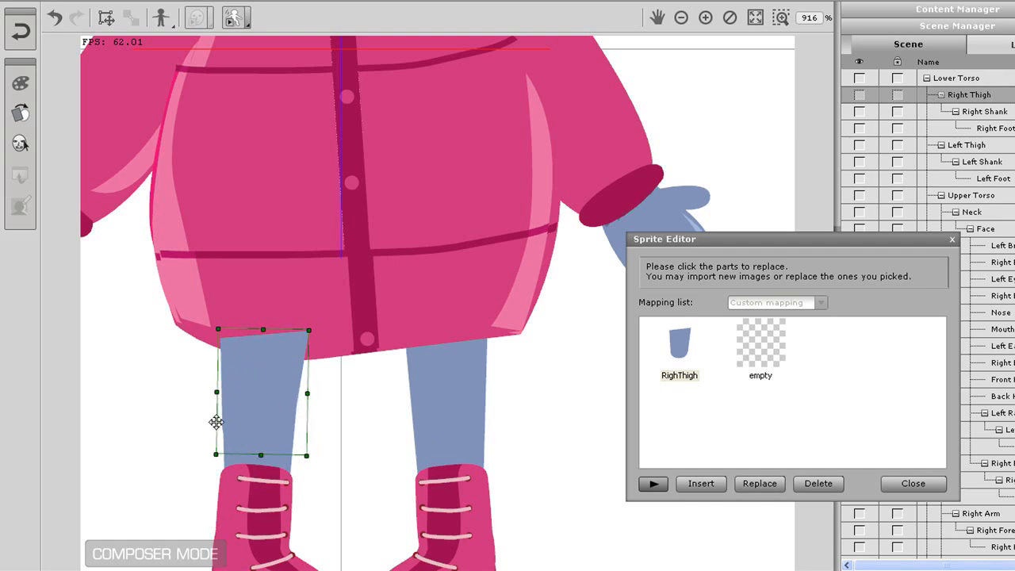
{"action": "left_click_drag", "start_coordinate": [217, 393], "coordinate": [219, 393]}
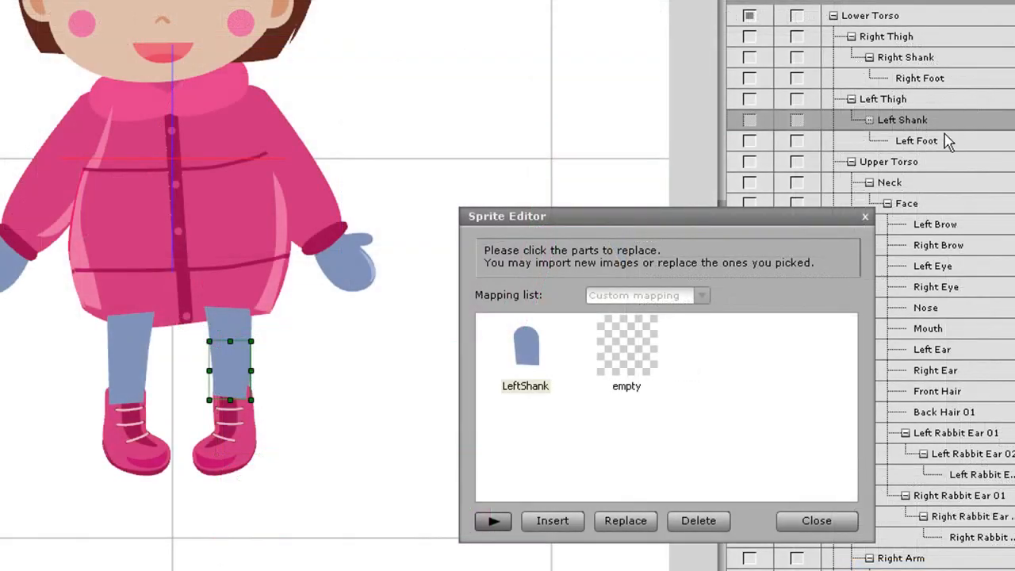
Delete the F Left Foot and S Left Foot sprites from the Left Foot's sprite list
{"action": "left_click", "coordinate": [934, 145]}
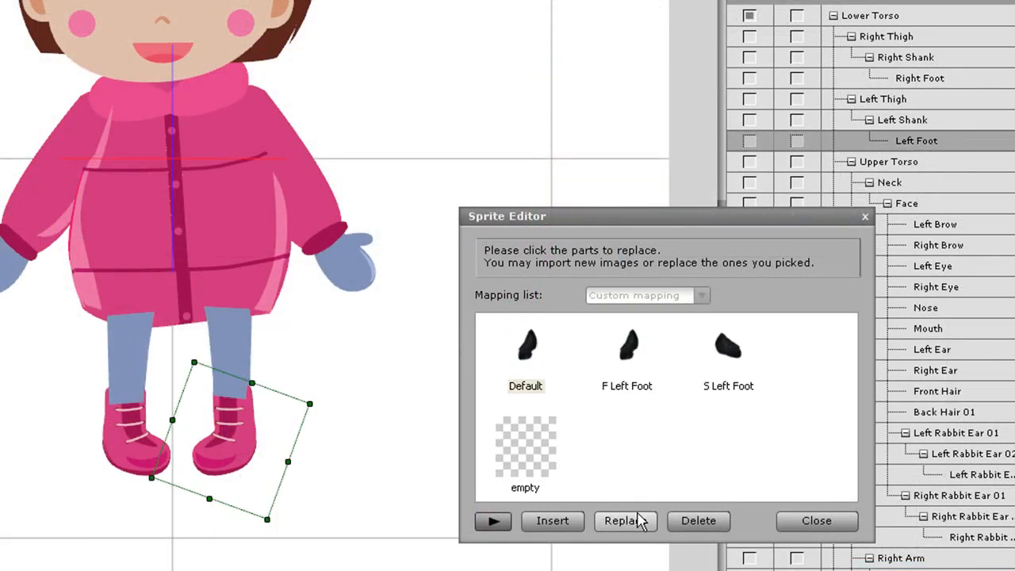
{"action": "left_click", "coordinate": [642, 364]}
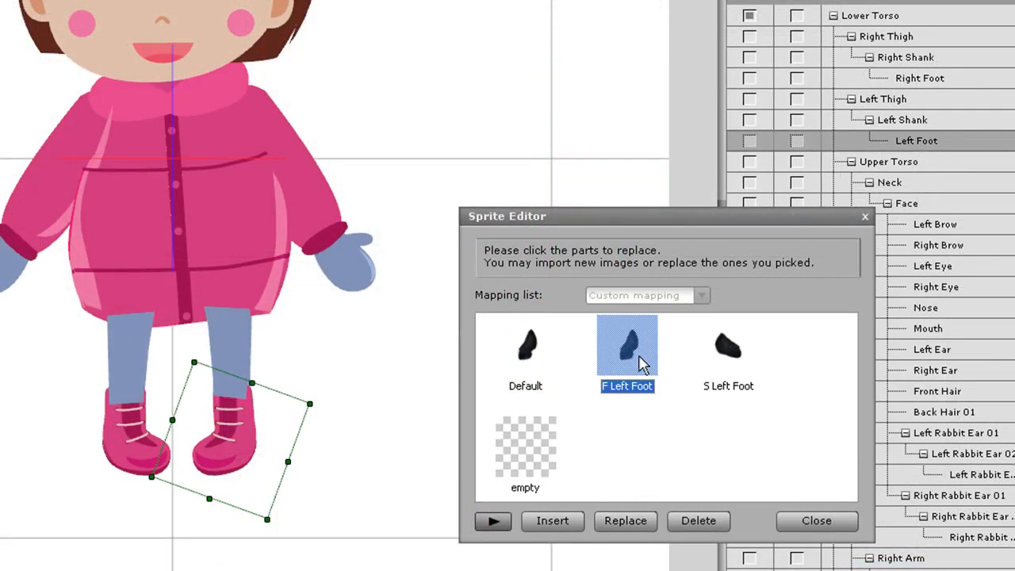
{"action": "left_click", "coordinate": [639, 353]}
{"action": "left_click", "coordinate": [680, 519]}
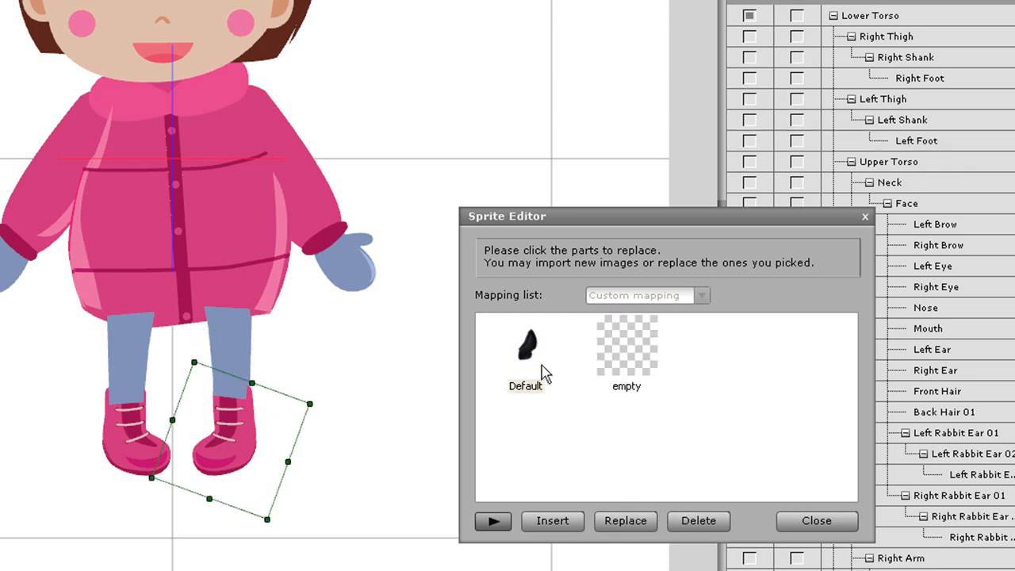
Replace the Left Foot's Default sprite with the LeftFoot swf file and fit it over the blueprint's left boot
{"action": "left_click", "coordinate": [543, 330]}
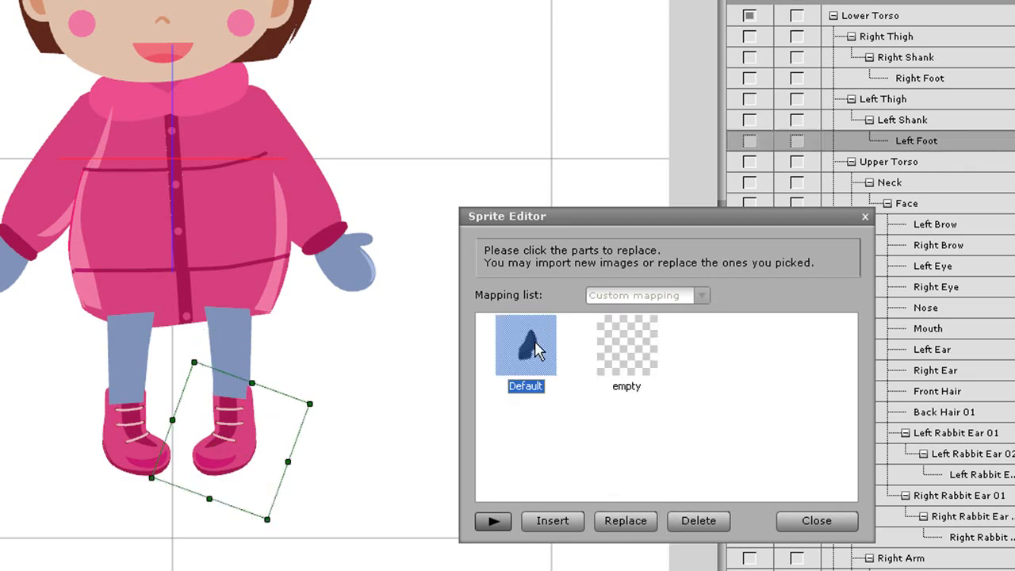
{"action": "left_click", "coordinate": [616, 524]}
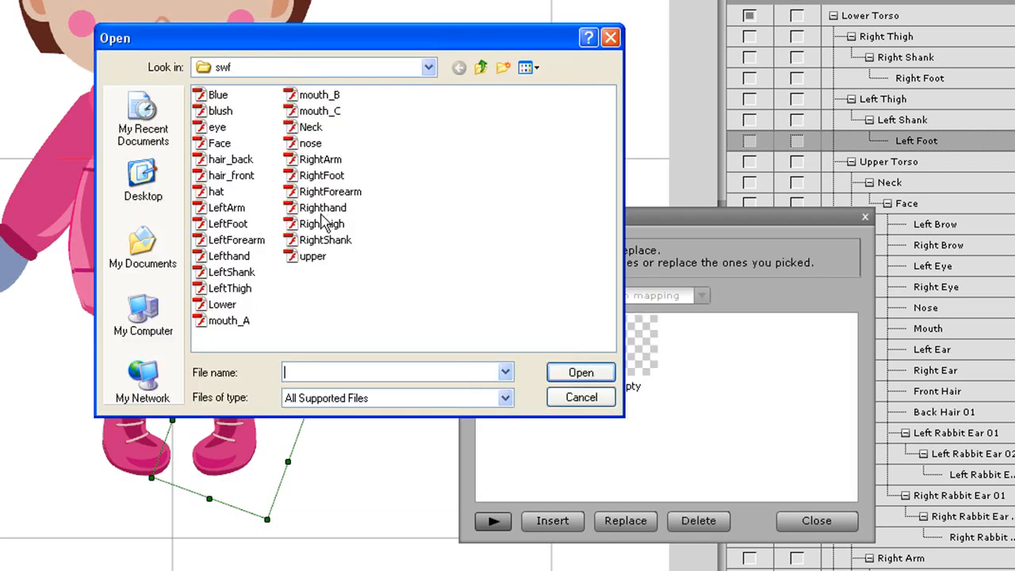
{"action": "double_click", "coordinate": [227, 223]}
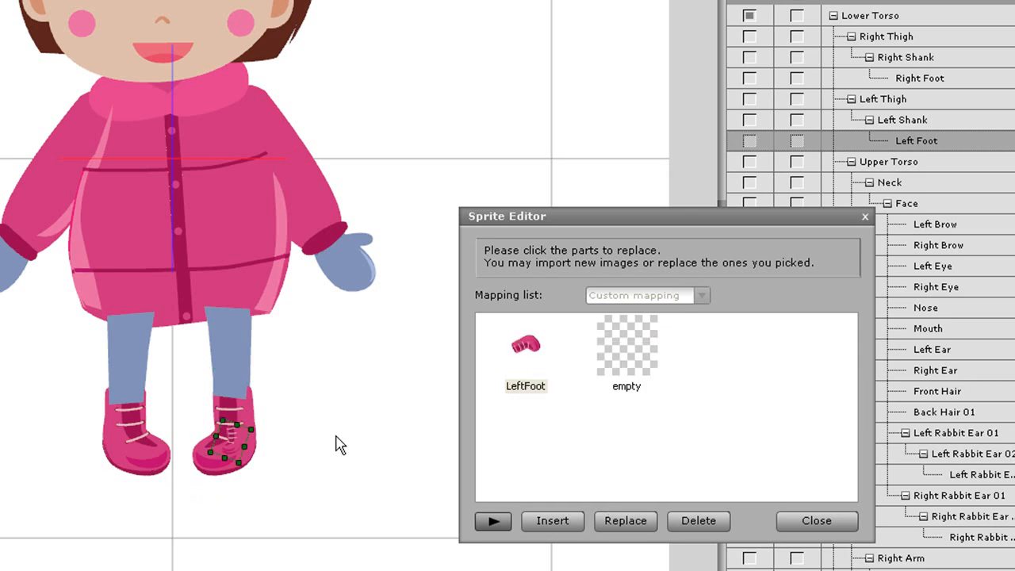
{"action": "left_click_drag", "start_coordinate": [256, 421], "coordinate": [295, 403]}
{"action": "left_click_drag", "start_coordinate": [245, 454], "coordinate": [234, 447]}
{"action": "left_click_drag", "start_coordinate": [294, 457], "coordinate": [250, 450]}
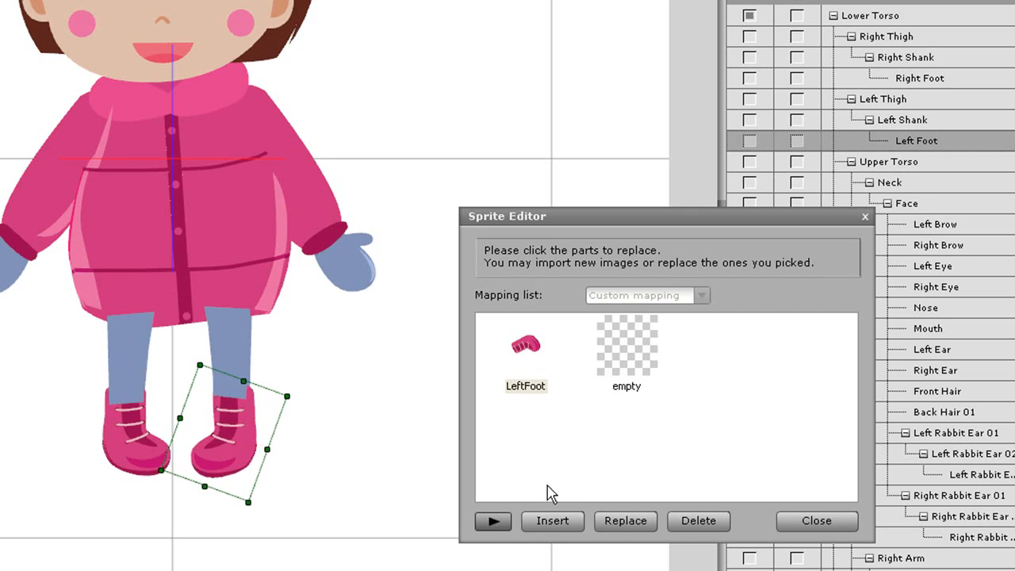
Move the Left Foot's pivot point to the ankle at the top of the boot and test the foot's rotation
{"action": "left_click", "coordinate": [817, 524]}
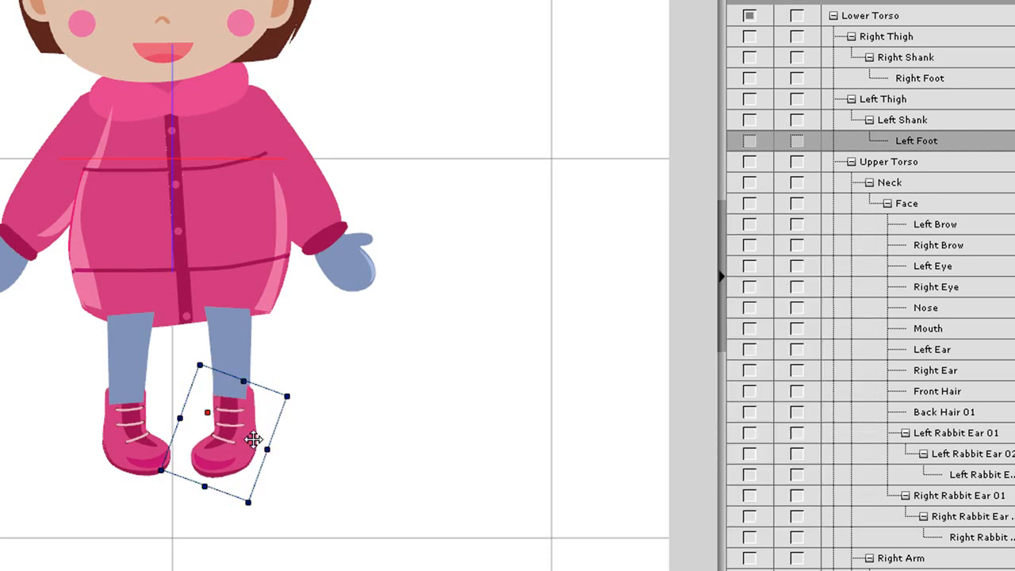
{"action": "left_click_drag", "start_coordinate": [301, 418], "coordinate": [340, 441]}
{"action": "key", "text": "z"}
{"action": "left_click_drag", "start_coordinate": [27, 277], "coordinate": [391, 560]}
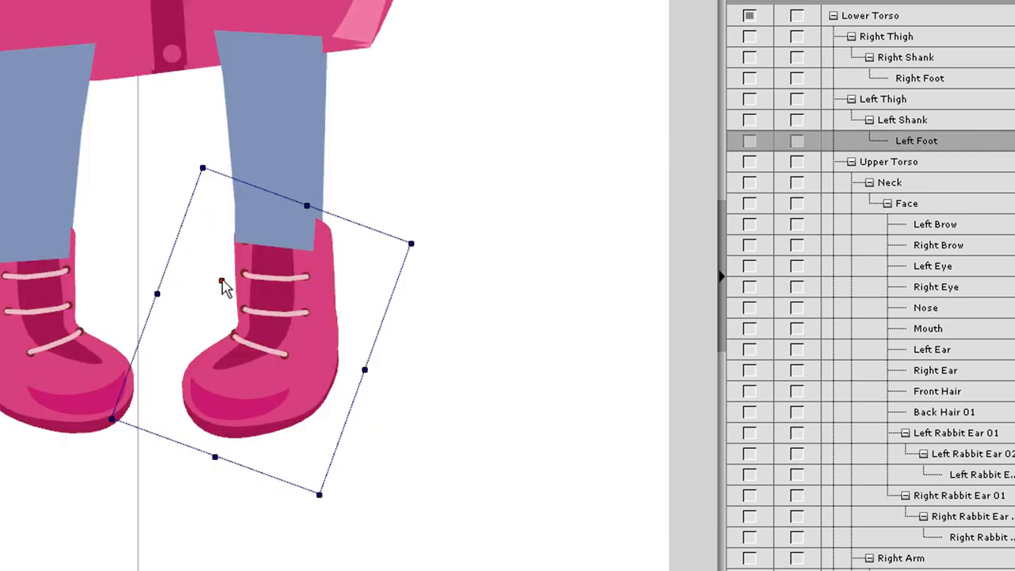
{"action": "left_click_drag", "start_coordinate": [223, 286], "coordinate": [275, 233]}
{"action": "left_click_drag", "start_coordinate": [424, 306], "coordinate": [448, 336]}
Move the Left Shank's pivot point to the knee and test the lower leg's rotation
{"action": "left_click", "coordinate": [306, 158]}
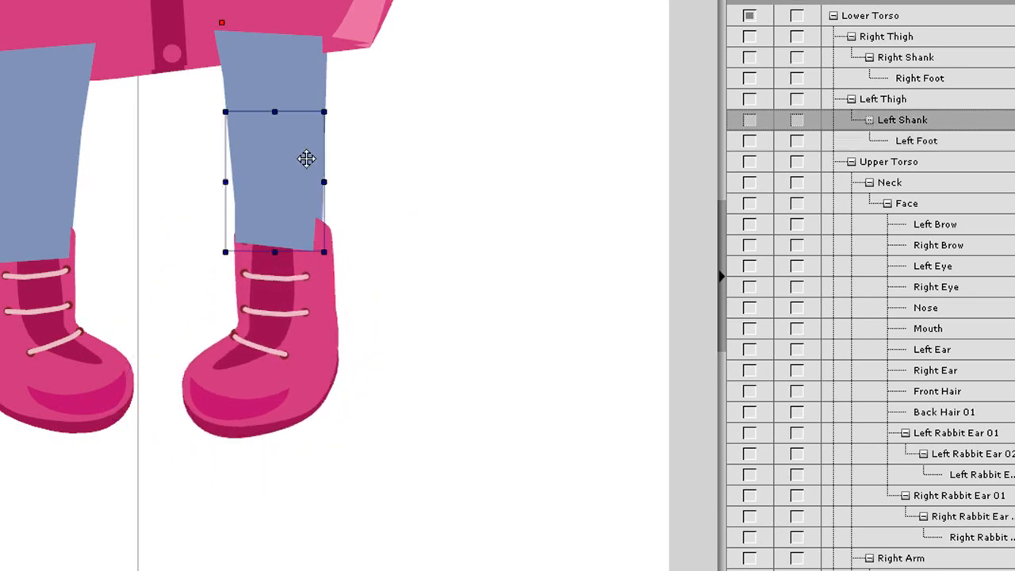
{"action": "left_click_drag", "start_coordinate": [357, 161], "coordinate": [376, 100]}
{"action": "left_click_drag", "start_coordinate": [358, 231], "coordinate": [483, 211]}
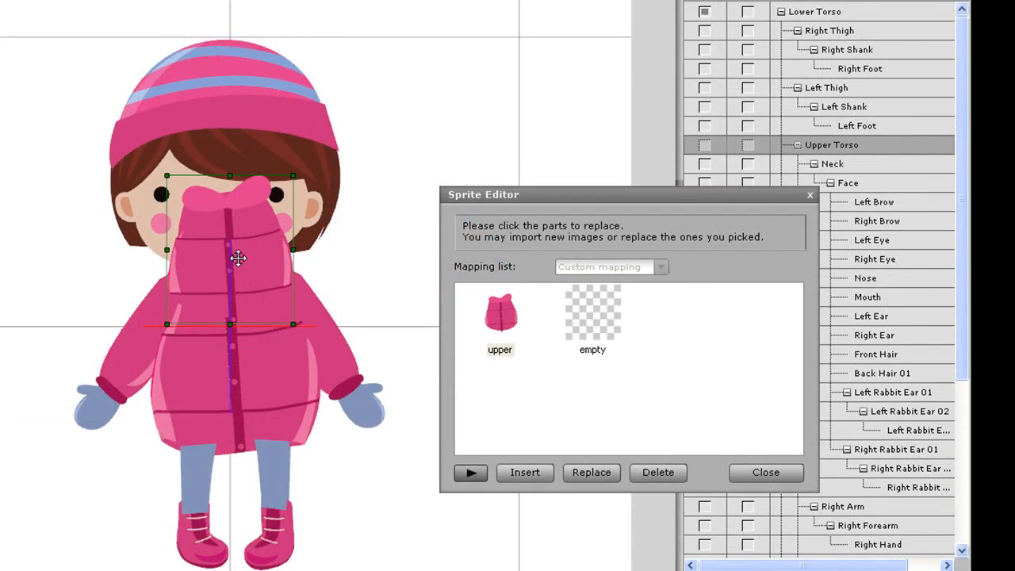
Reposition and enlarge the Upper Torso's upper sprite so it covers the coat on the blueprint
{"action": "left_click_drag", "start_coordinate": [233, 256], "coordinate": [244, 361]}
{"action": "left_click_drag", "start_coordinate": [301, 281], "coordinate": [327, 278]}
{"action": "mouse_move", "coordinate": [261, 362]}
{"action": "left_mouse_down"}
{"action": "mouse_move", "coordinate": [261, 333]}
{"action": "mouse_move", "coordinate": [259, 343]}
{"action": "left_mouse_up"}
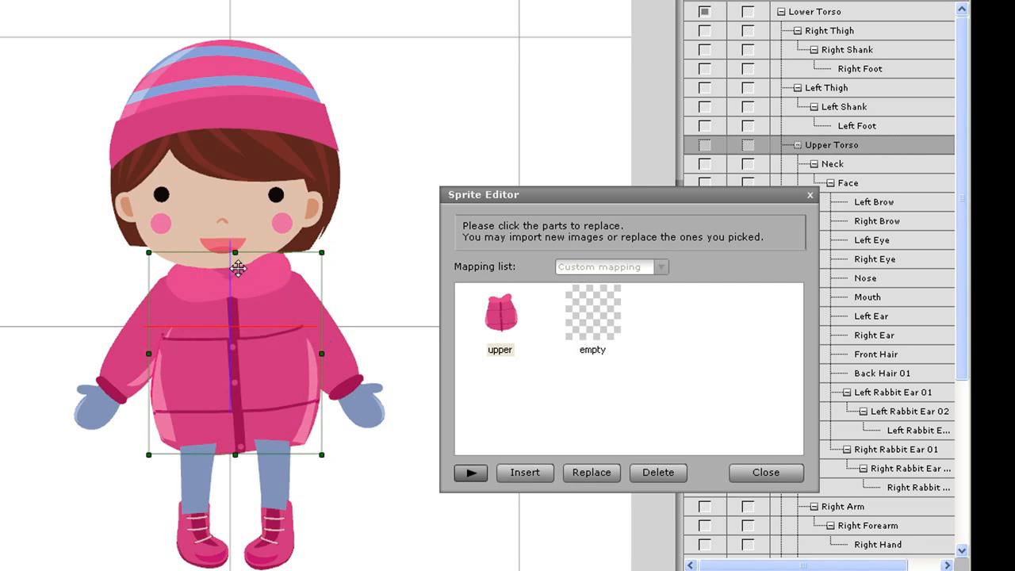
{"action": "left_click_drag", "start_coordinate": [236, 304], "coordinate": [236, 305]}
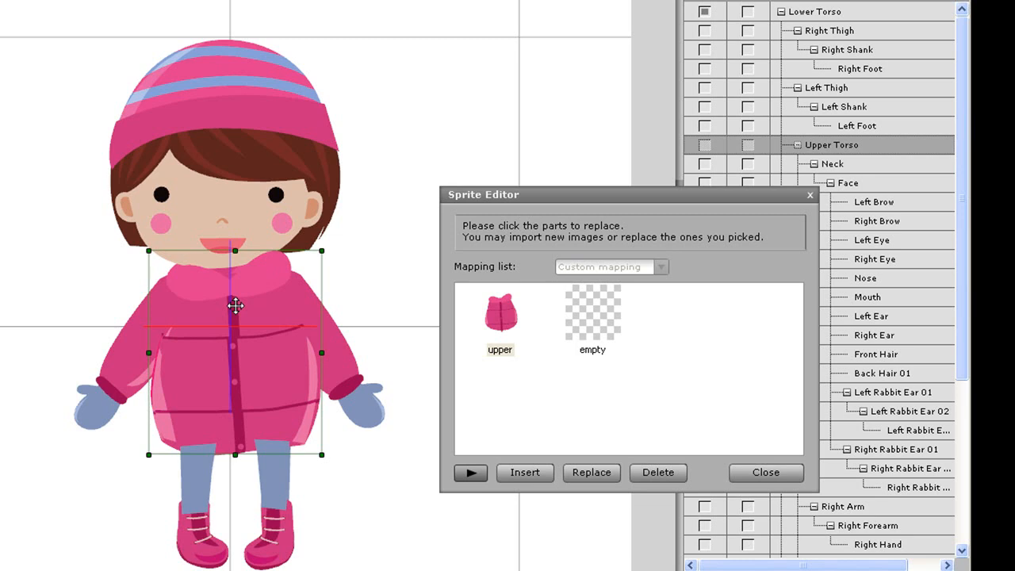
Replace the Neck sprite with the Neck swf file, position it at the coat's collar, and close the Sprite Editor
{"action": "left_click", "coordinate": [870, 165]}
{"action": "left_click", "coordinate": [500, 320]}
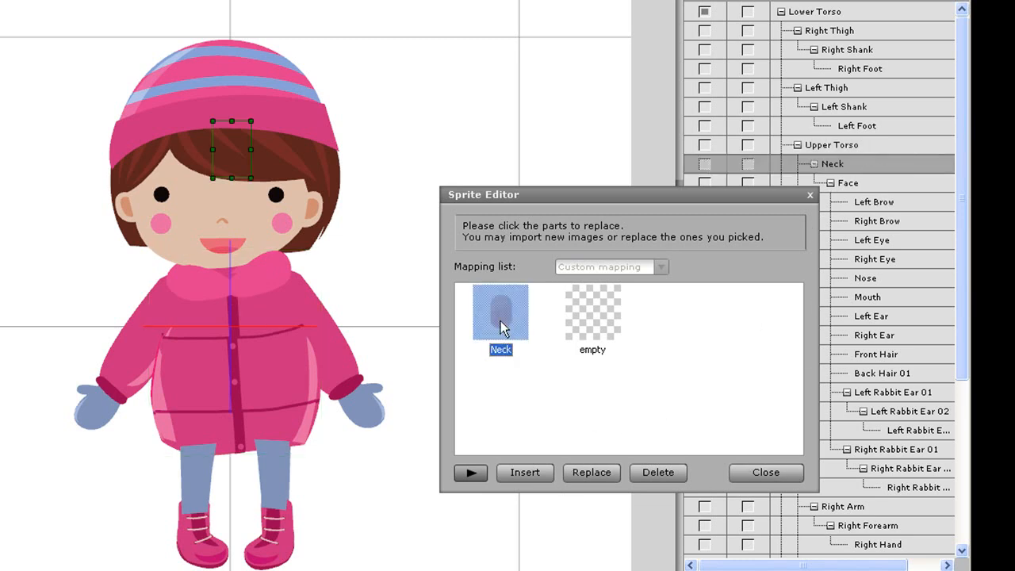
{"action": "left_click", "coordinate": [578, 473]}
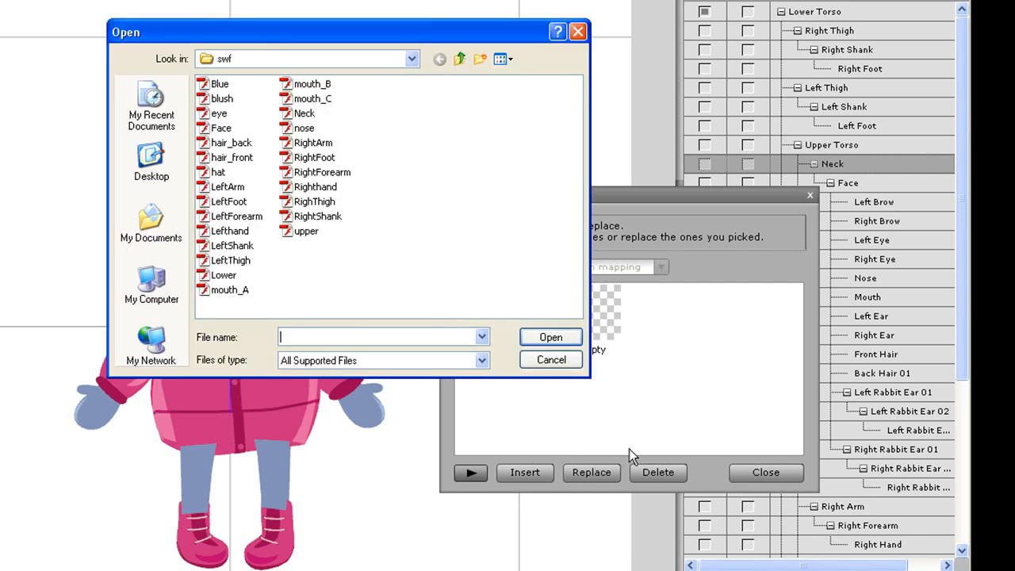
{"action": "double_click", "coordinate": [305, 113]}
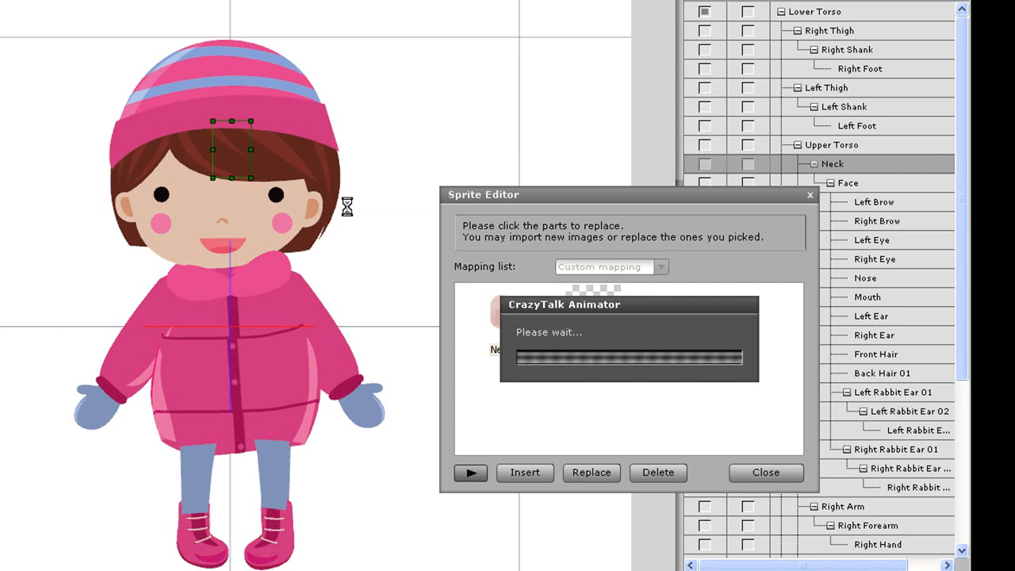
{"action": "left_click_drag", "start_coordinate": [230, 146], "coordinate": [272, 239]}
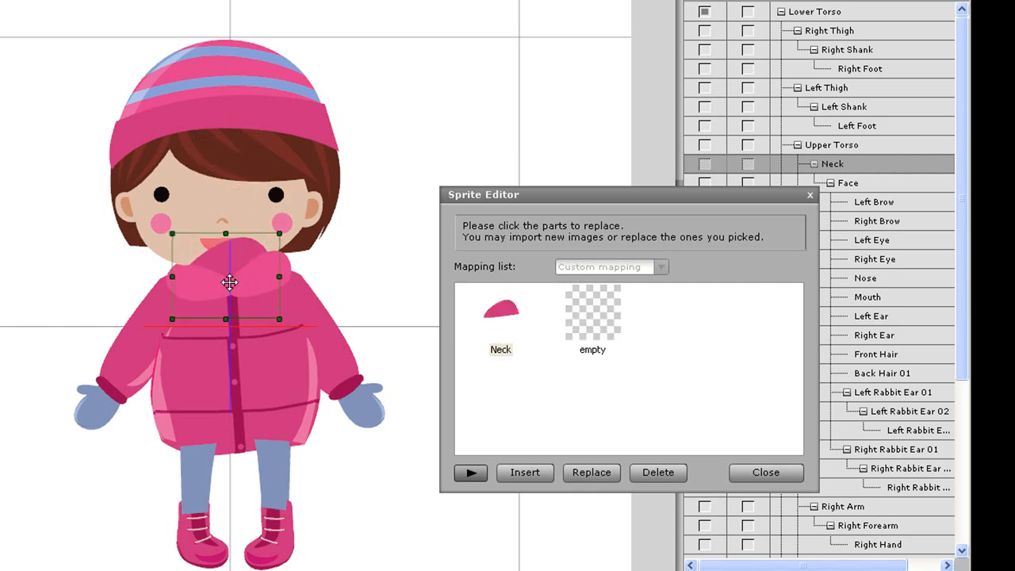
{"action": "left_click_drag", "start_coordinate": [229, 266], "coordinate": [231, 259]}
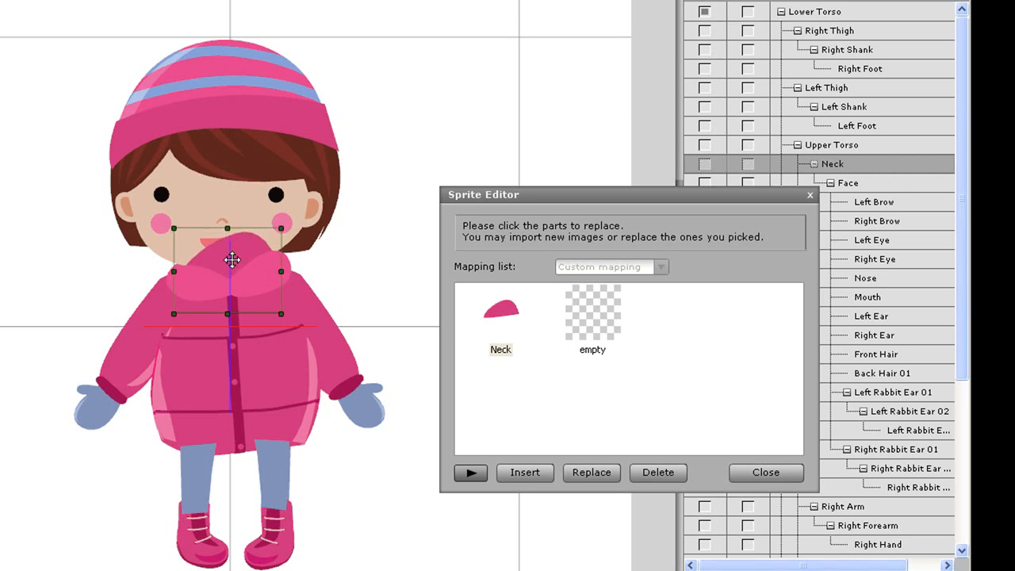
{"action": "left_click", "coordinate": [762, 474]}
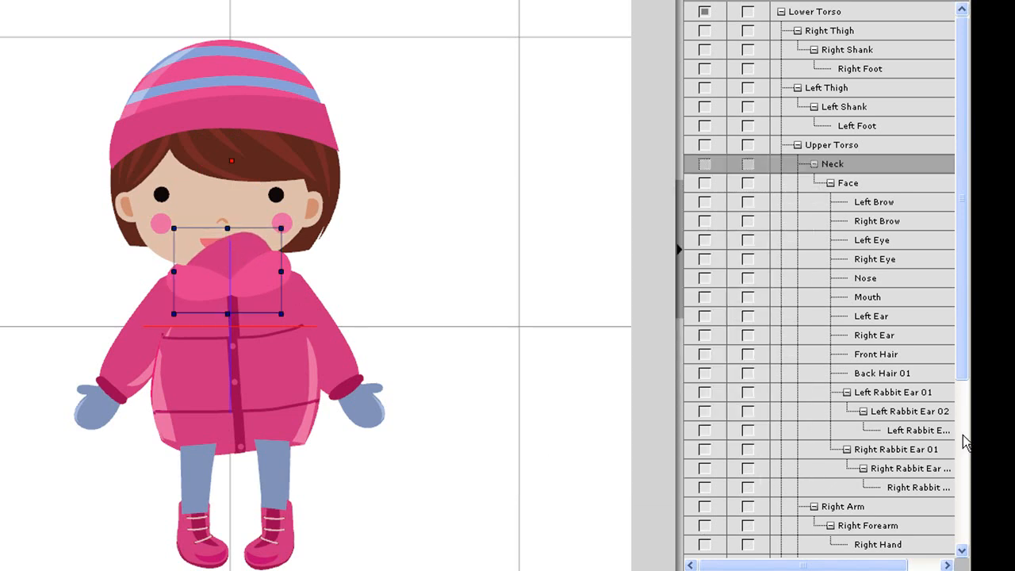
Hide the Blue blueprint layer to check the replaced parts and show it again
{"action": "left_click_drag", "start_coordinate": [963, 364], "coordinate": [962, 544]}
{"action": "left_click", "coordinate": [708, 548]}
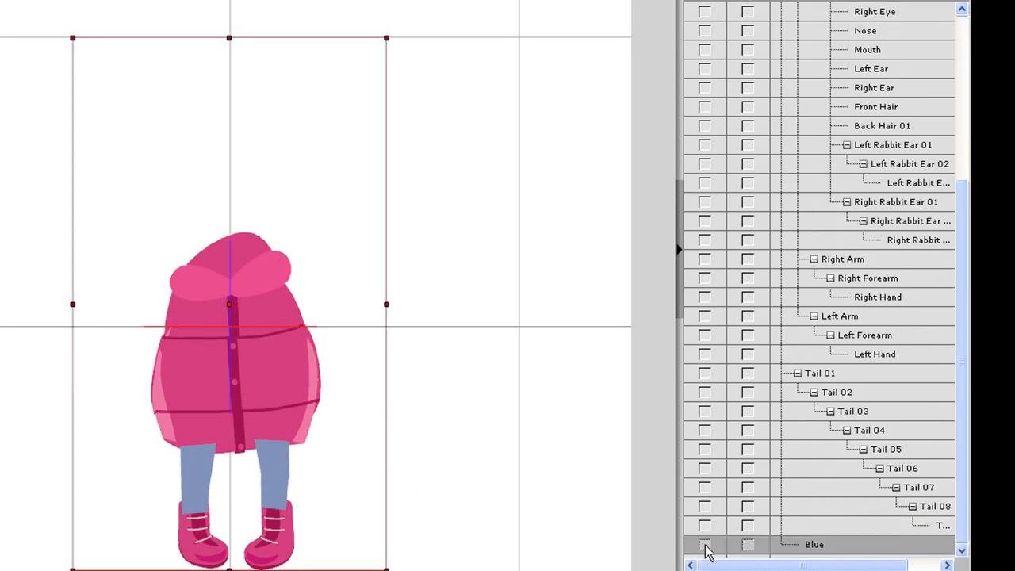
{"action": "left_click", "coordinate": [705, 544]}
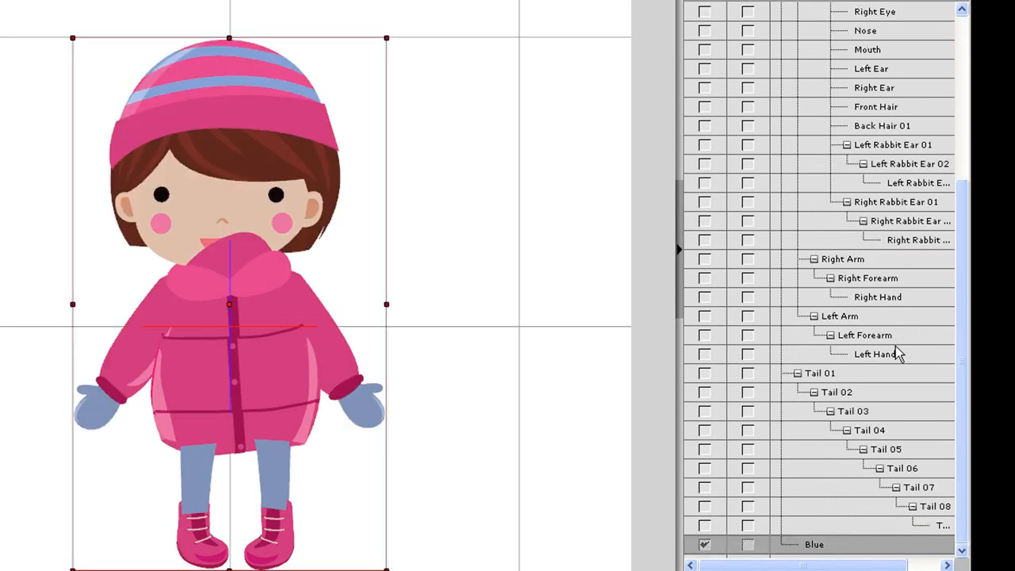
Show the template's Face group, look through its brow, ear and hair parts, and hide the group again
{"action": "scroll", "coordinate": [914, 171], "scroll_direction": "up", "scroll_amount": 4}
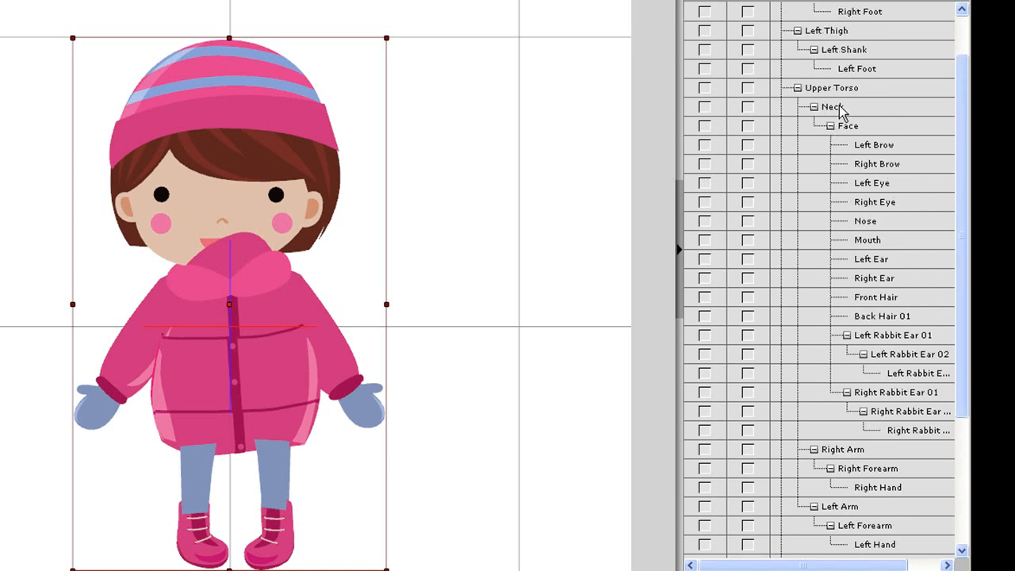
{"action": "left_click", "coordinate": [858, 126]}
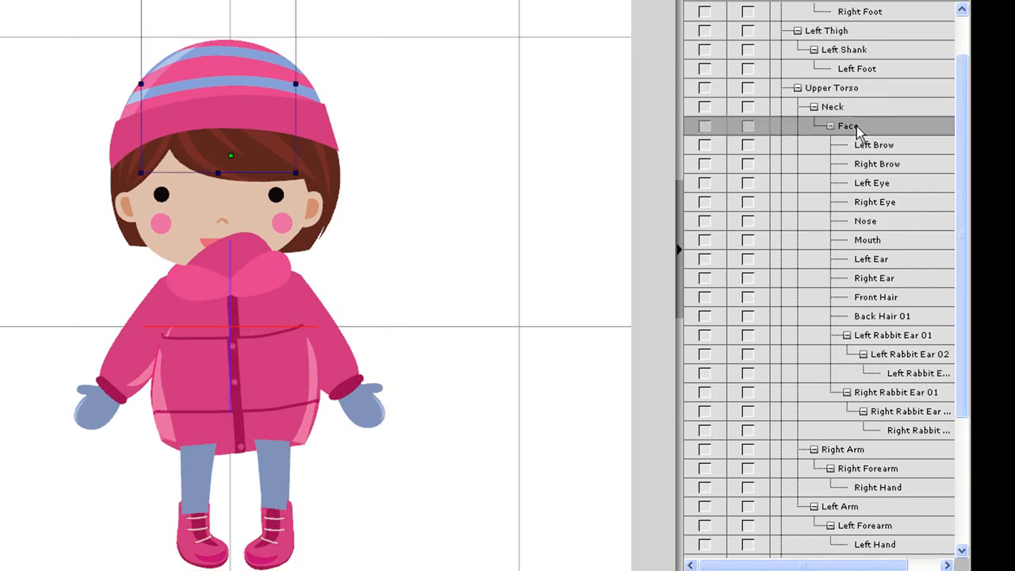
{"action": "left_click", "coordinate": [704, 127]}
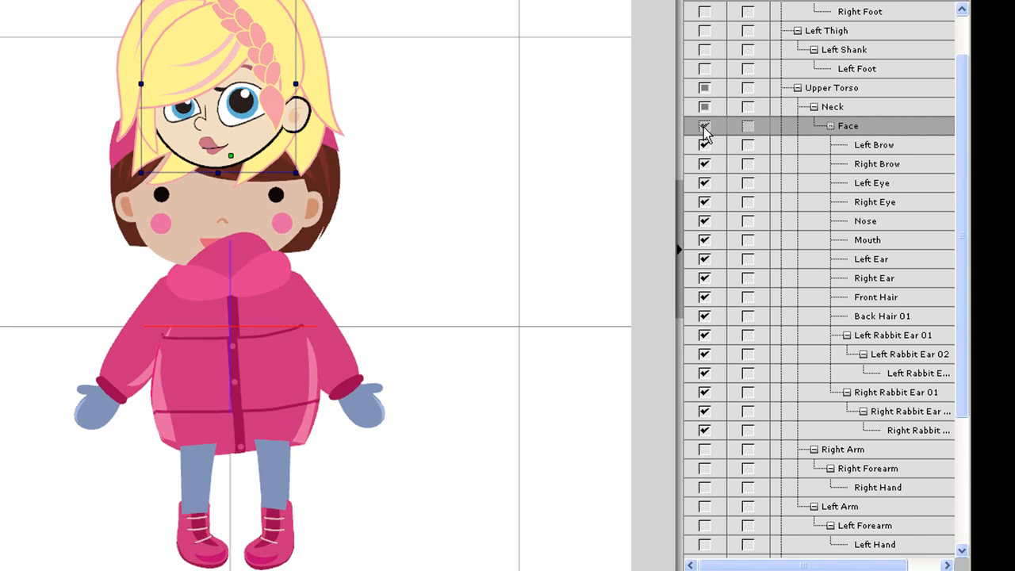
{"action": "left_click", "coordinate": [887, 146]}
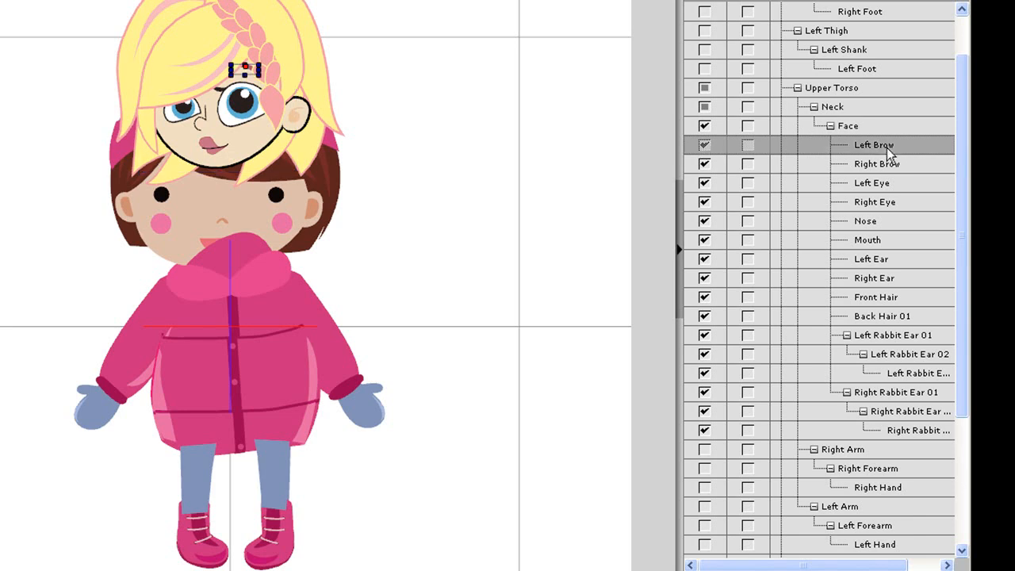
{"action": "left_click", "coordinate": [883, 165]}
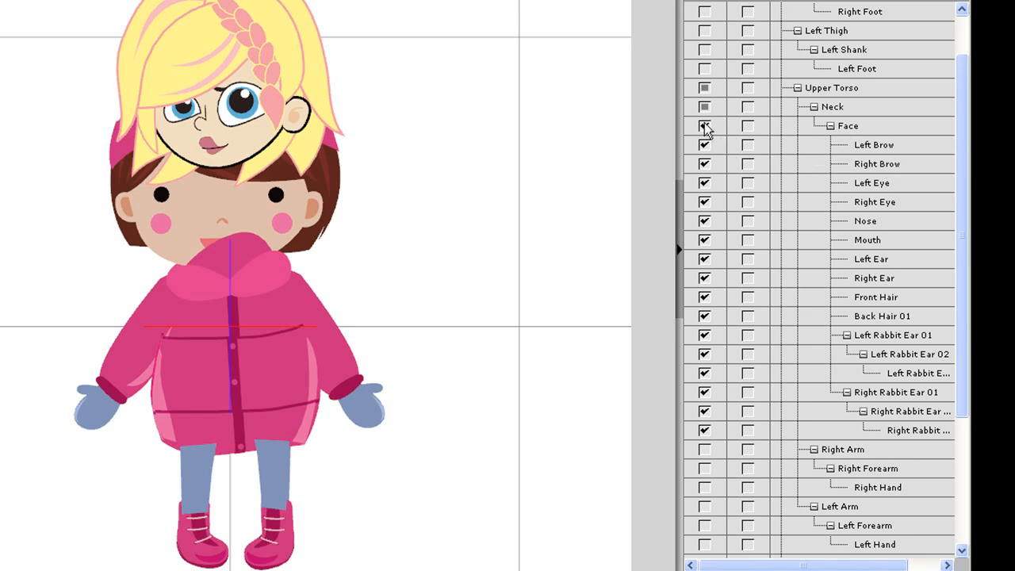
{"action": "left_click", "coordinate": [890, 297]}
{"action": "left_click", "coordinate": [885, 260]}
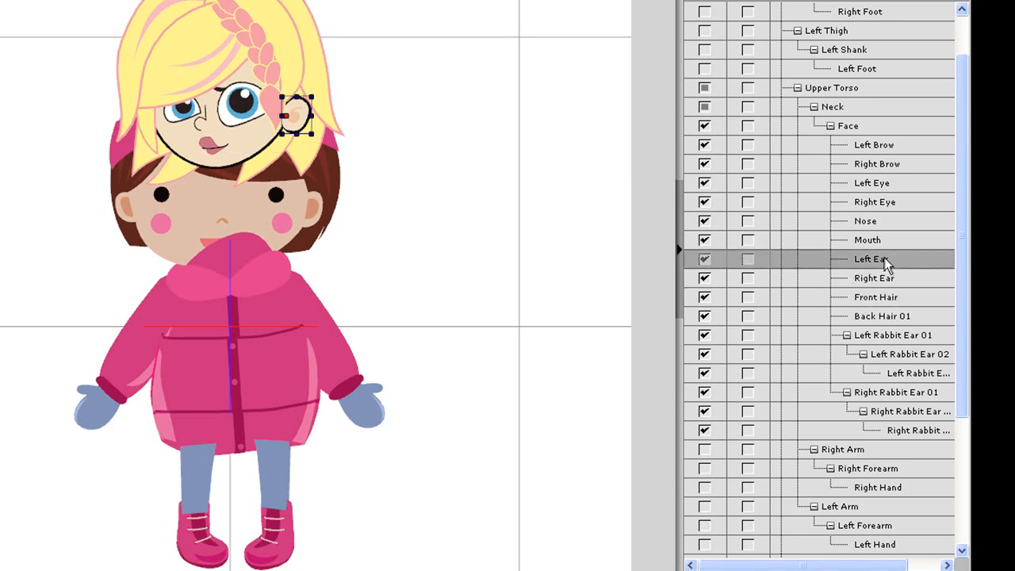
{"action": "left_click", "coordinate": [704, 126]}
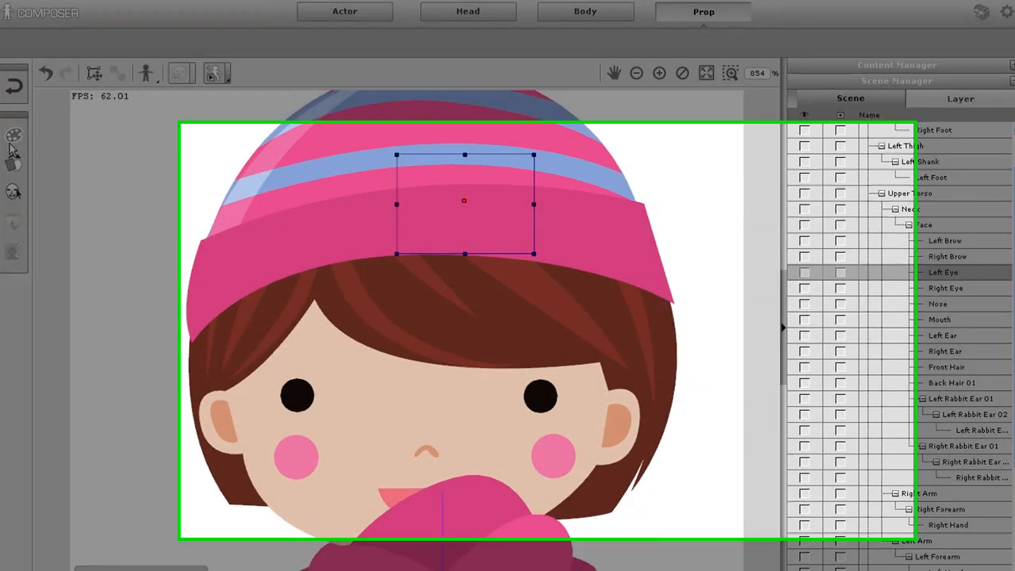
Replace the Left Eye's 01 Normal sprite with the eye swf file, apply it to all elements, and place it over the blueprint's left eye
{"action": "left_click", "coordinate": [19, 165]}
{"action": "left_click", "coordinate": [633, 361]}
{"action": "left_click", "coordinate": [734, 538]}
{"action": "double_click", "coordinate": [311, 127]}
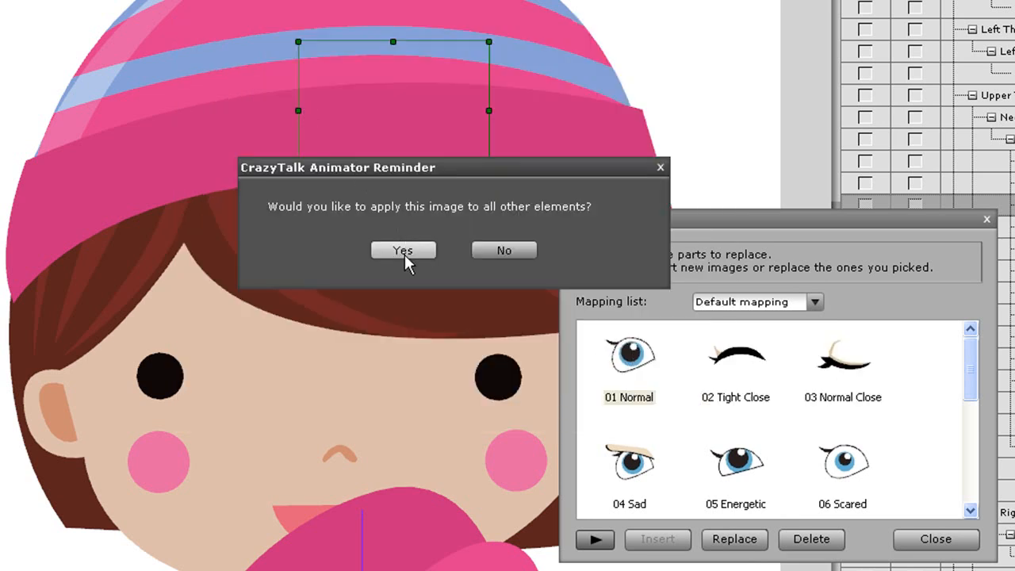
{"action": "left_click", "coordinate": [405, 252]}
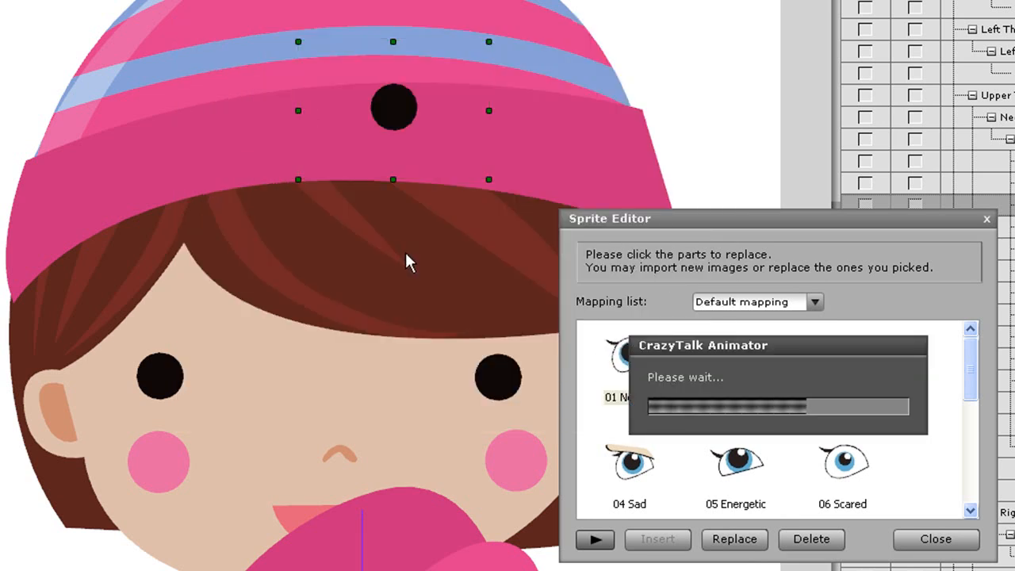
{"action": "left_click_drag", "start_coordinate": [388, 107], "coordinate": [495, 376]}
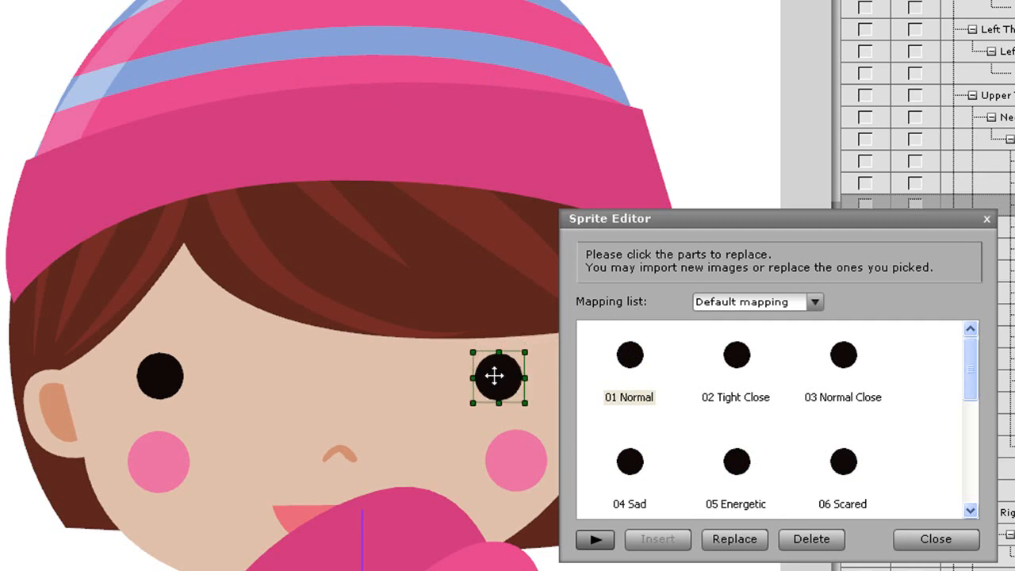
Replace the Right Eye's 01 Normal sprite with the eye swf file, apply it to all elements, and place it over the blueprint's right eye
{"action": "left_click", "coordinate": [1007, 227]}
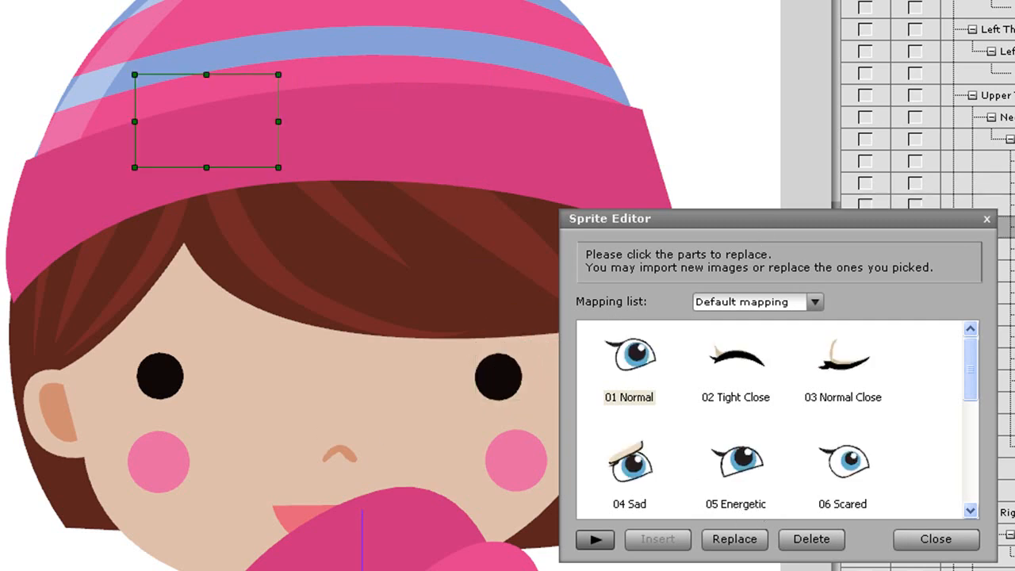
{"action": "left_click", "coordinate": [639, 355]}
{"action": "left_click", "coordinate": [741, 541]}
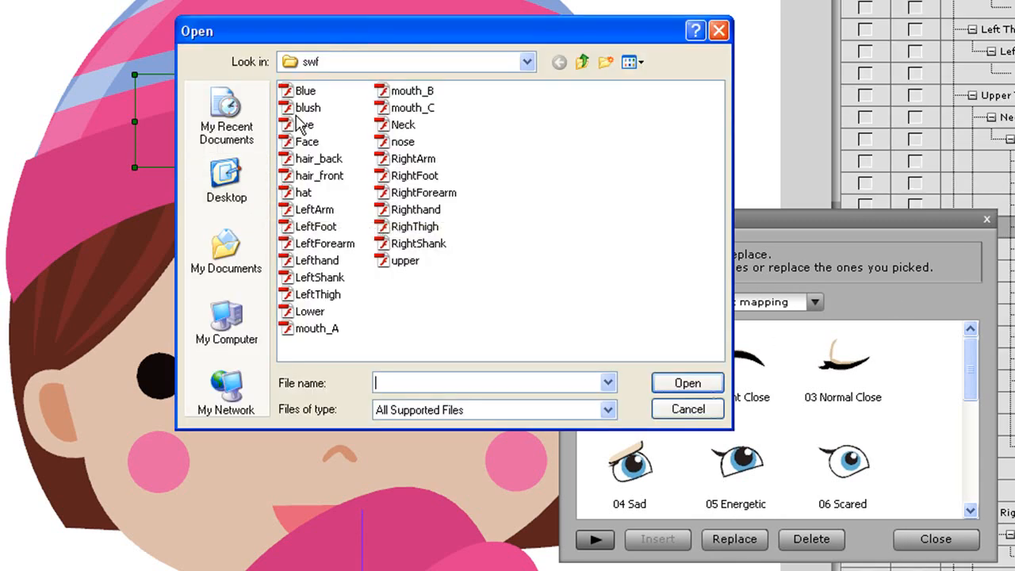
{"action": "left_click", "coordinate": [304, 126]}
{"action": "double_click", "coordinate": [304, 127]}
{"action": "left_click", "coordinate": [416, 250]}
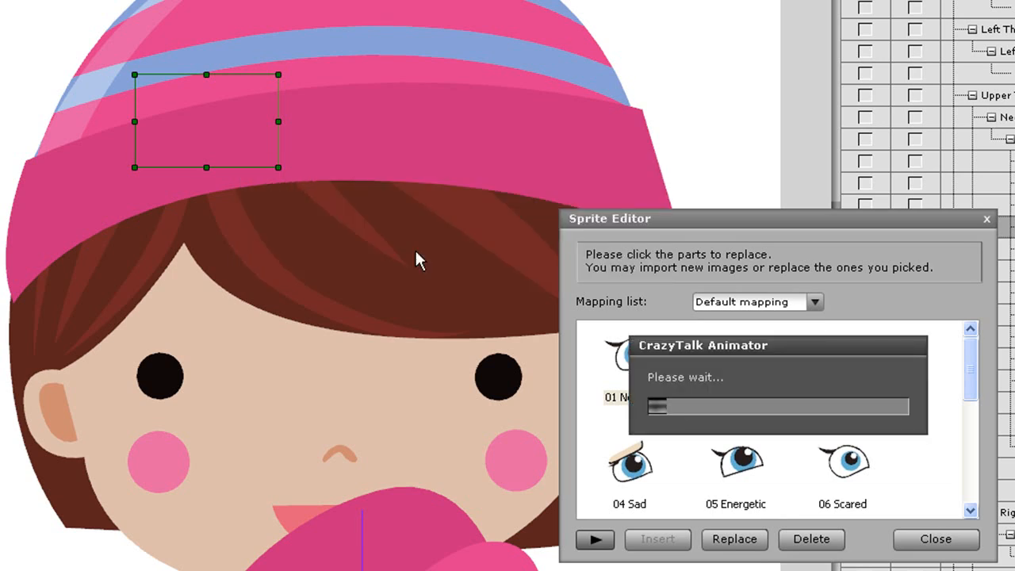
{"action": "left_click_drag", "start_coordinate": [203, 119], "coordinate": [157, 373]}
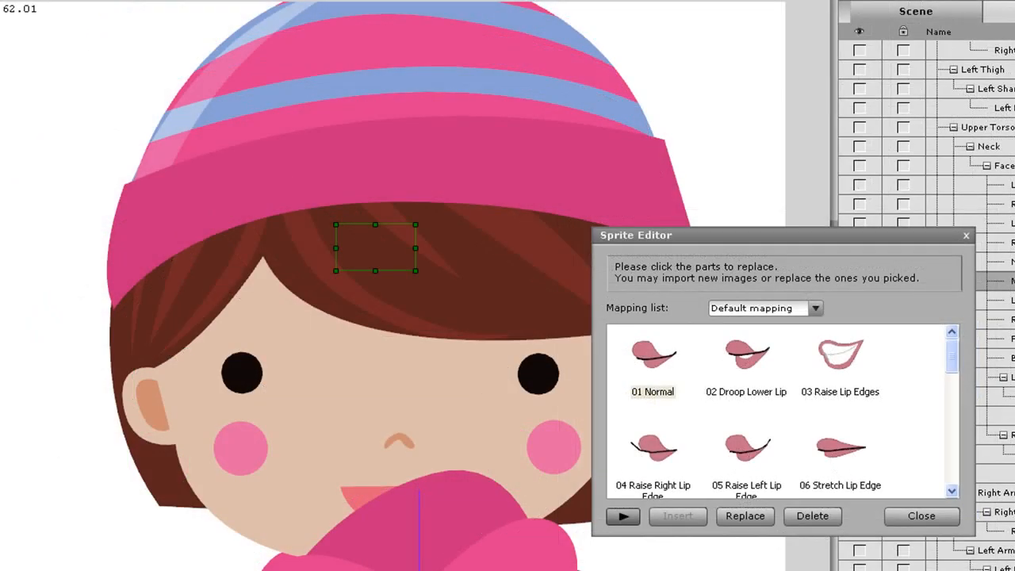
Replace the Mouth's 01 Normal sprite with a mouth swf file, apply it to all elements, and align it with the blueprint's mouth
{"action": "left_click", "coordinate": [678, 394]}
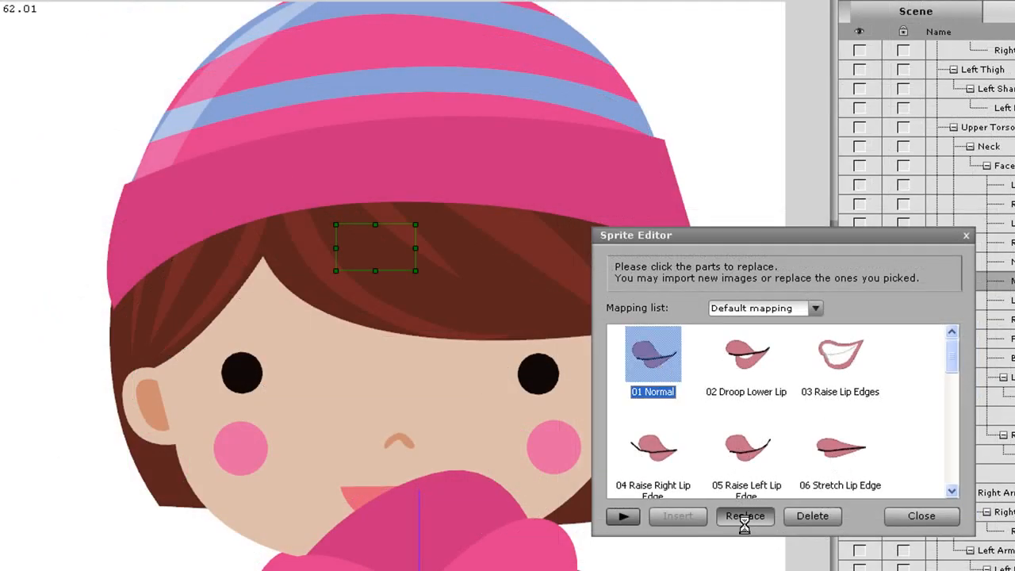
{"action": "left_click", "coordinate": [373, 332]}
{"action": "left_click", "coordinate": [700, 379]}
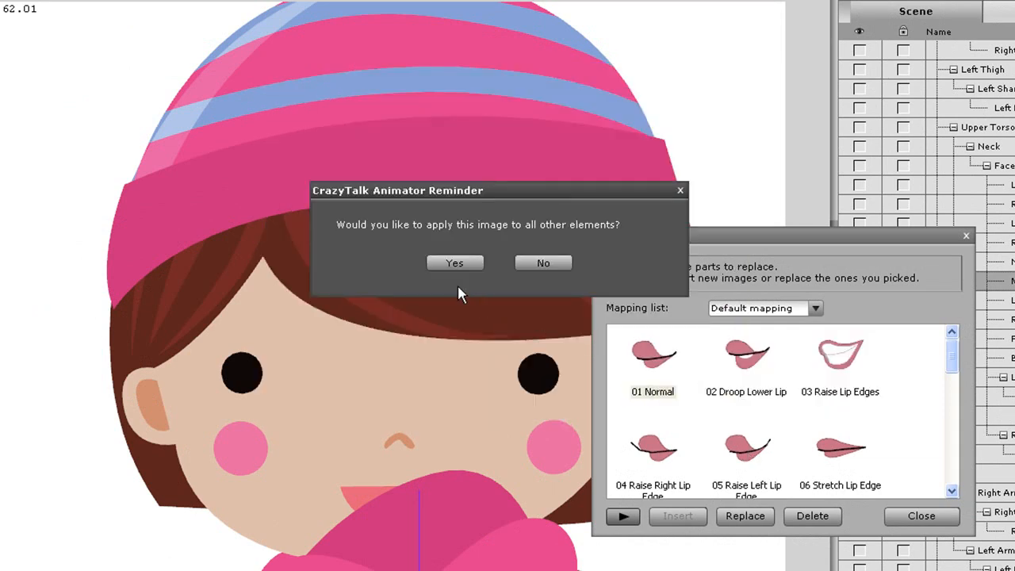
{"action": "left_click", "coordinate": [464, 266]}
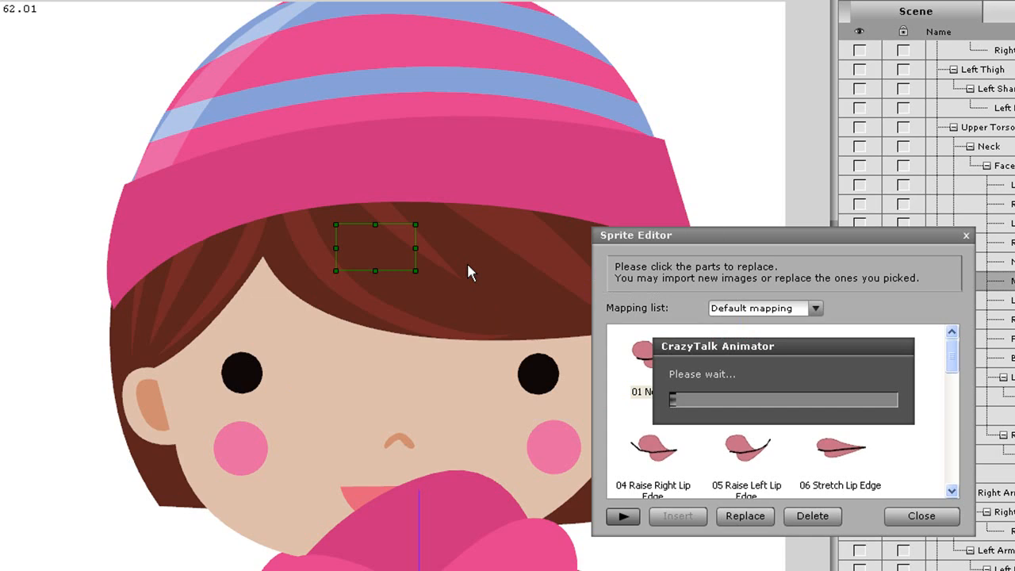
{"action": "left_click_drag", "start_coordinate": [391, 244], "coordinate": [401, 500]}
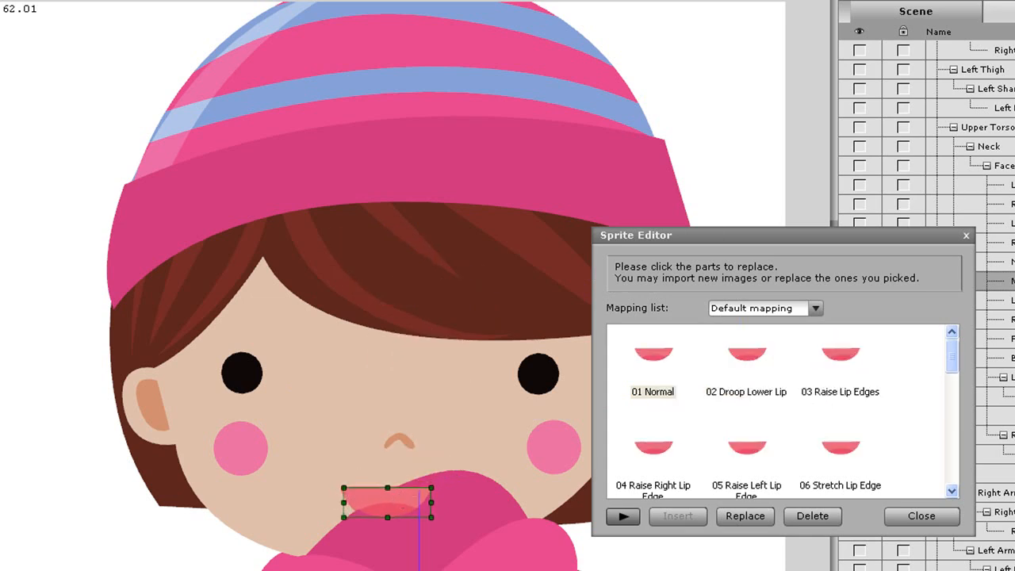
Replace the Face's Head sprite with the Face swf file, position it behind the eyes, nose and mouth, and close the Sprite Editor
{"action": "scroll", "coordinate": [926, 142], "scroll_direction": "down", "scroll_amount": 3}
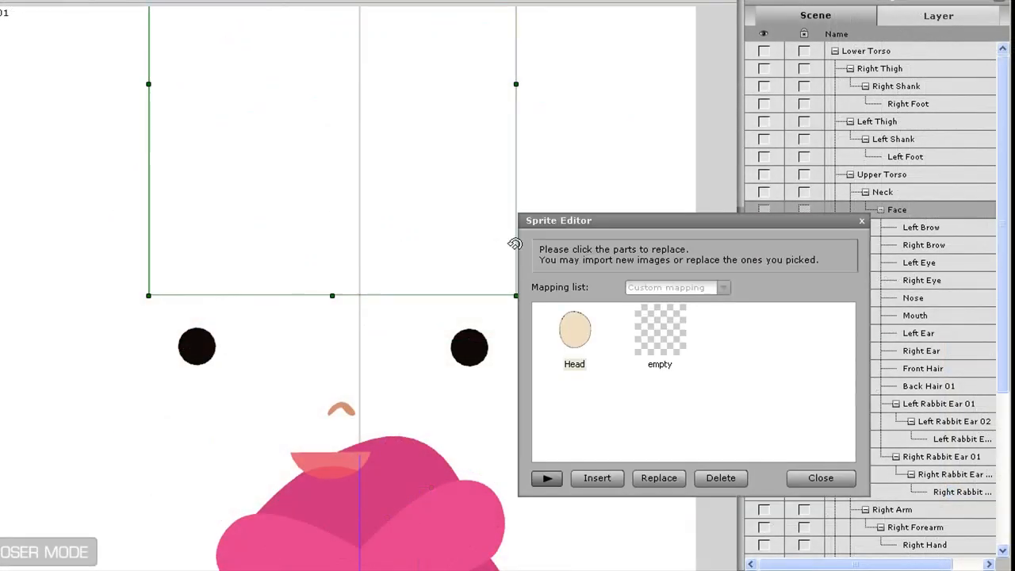
{"action": "left_click", "coordinate": [572, 359]}
{"action": "left_click", "coordinate": [659, 477]}
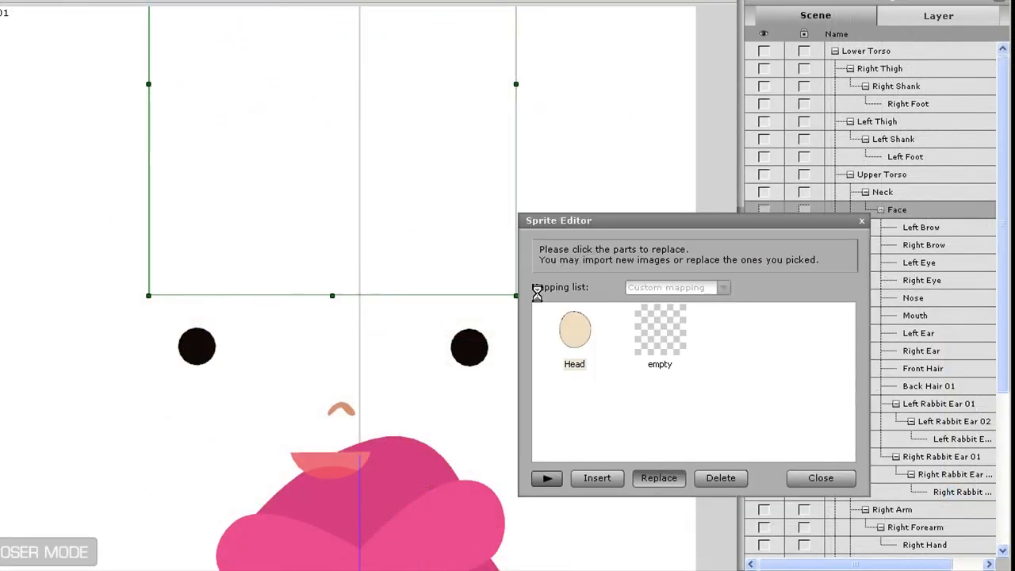
{"action": "double_click", "coordinate": [315, 159]}
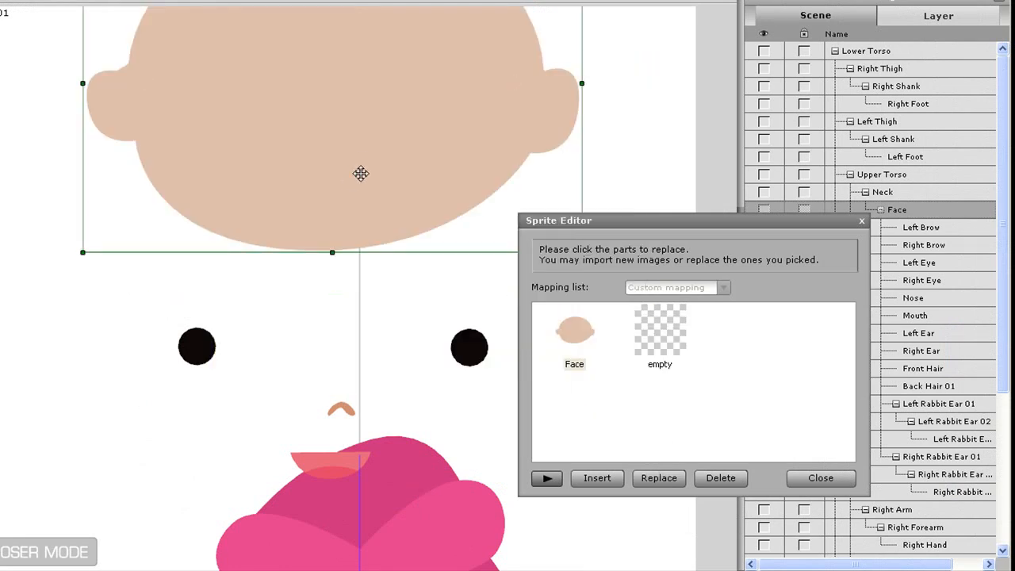
{"action": "left_click_drag", "start_coordinate": [368, 120], "coordinate": [361, 396]}
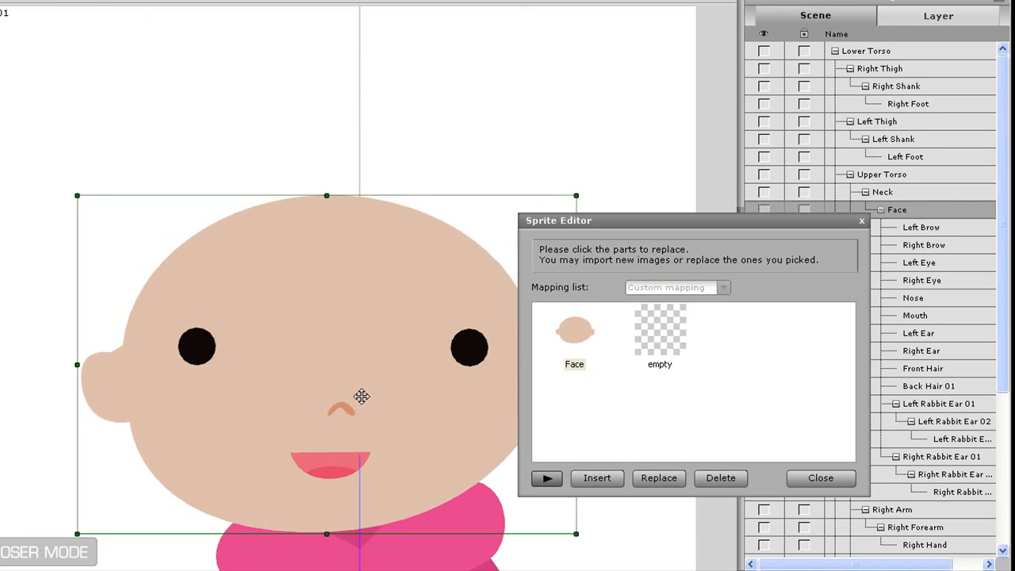
{"action": "left_click", "coordinate": [821, 477]}
{"action": "scroll", "coordinate": [755, 548], "scroll_direction": "down", "scroll_amount": 5}
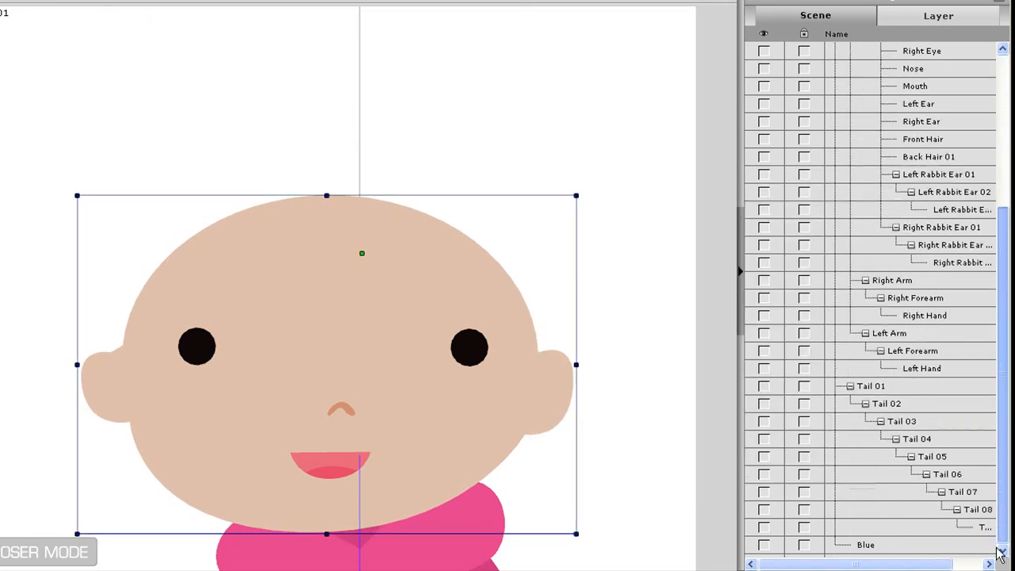
Display the Blue blueprint layer and move the Face into alignment with the blueprint's head
{"action": "left_click", "coordinate": [763, 546]}
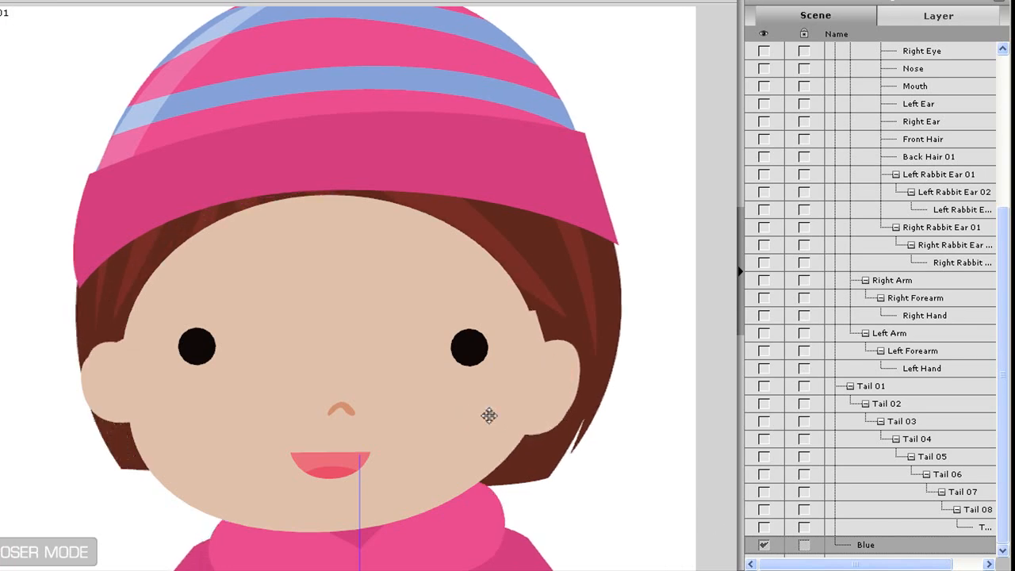
{"action": "scroll", "coordinate": [908, 135], "scroll_direction": "up", "scroll_amount": 3}
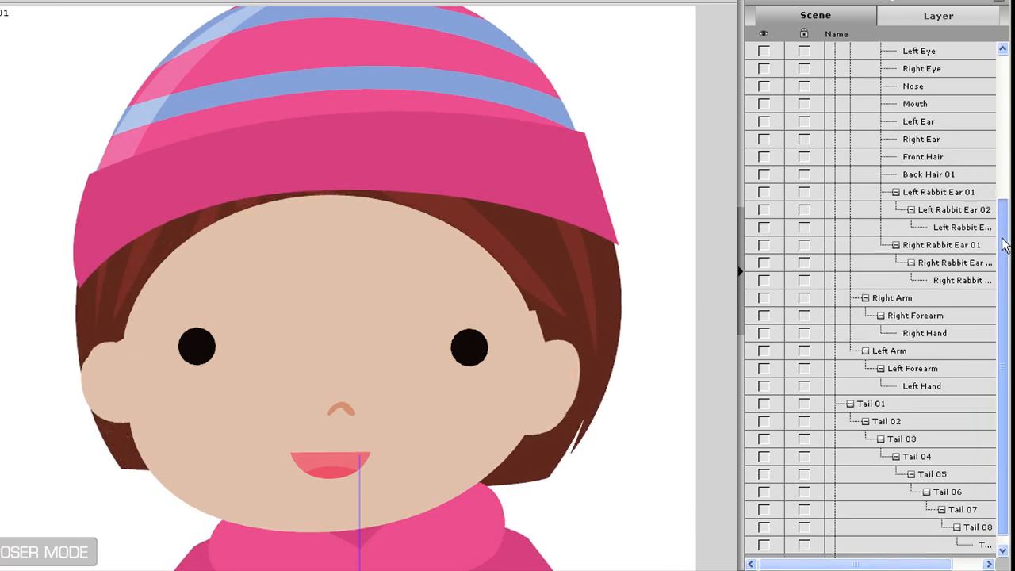
{"action": "left_click", "coordinate": [908, 122]}
{"action": "mouse_move", "coordinate": [463, 394]}
{"action": "left_mouse_down"}
{"action": "mouse_move", "coordinate": [456, 401]}
{"action": "mouse_move", "coordinate": [463, 390]}
{"action": "left_mouse_up"}
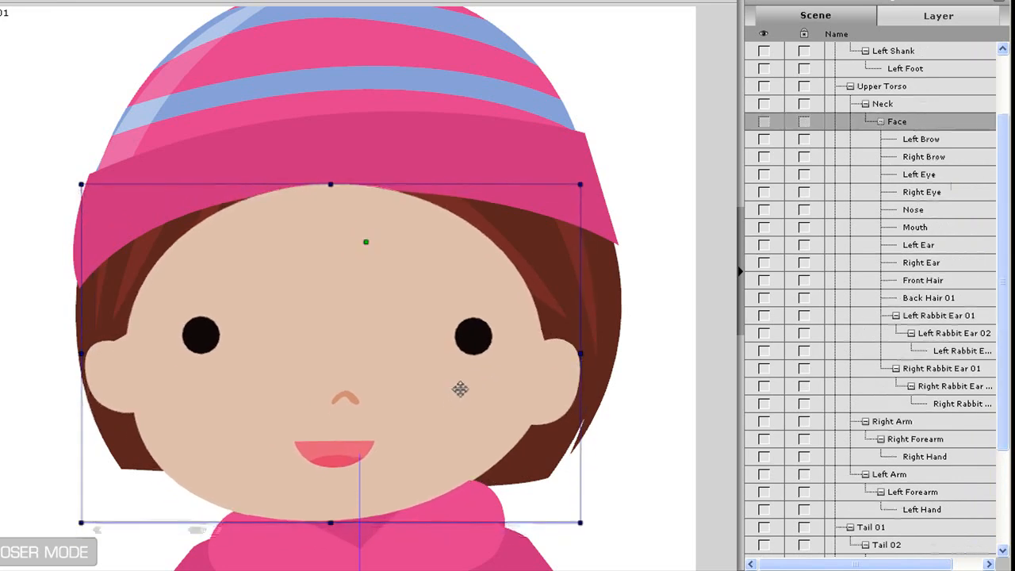
Replace the Front Hair's HairFront sprite with the hair_front swf file and position the hair over the top of the face
{"action": "left_click", "coordinate": [966, 283]}
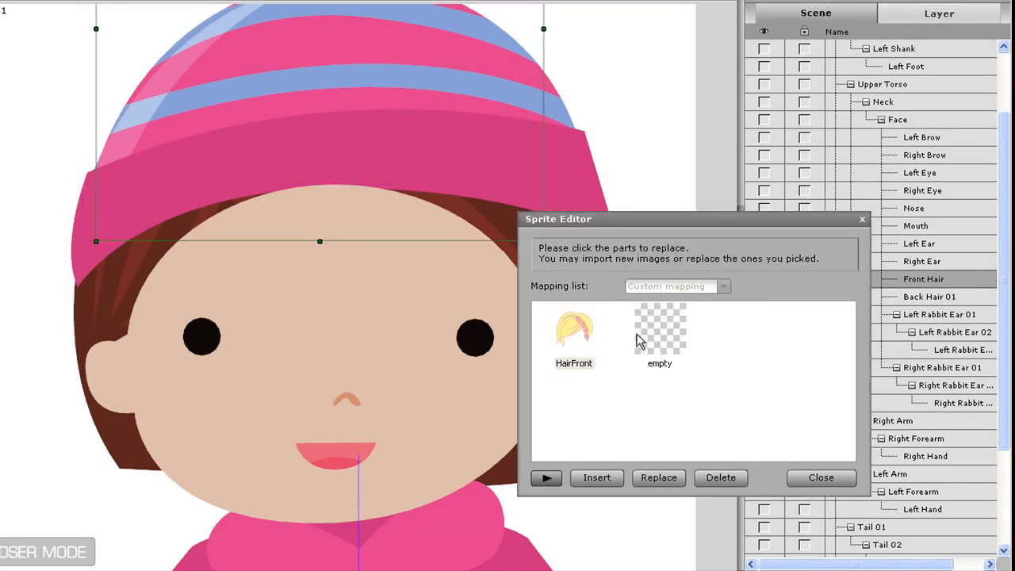
{"action": "left_click", "coordinate": [577, 333]}
{"action": "left_click", "coordinate": [668, 479]}
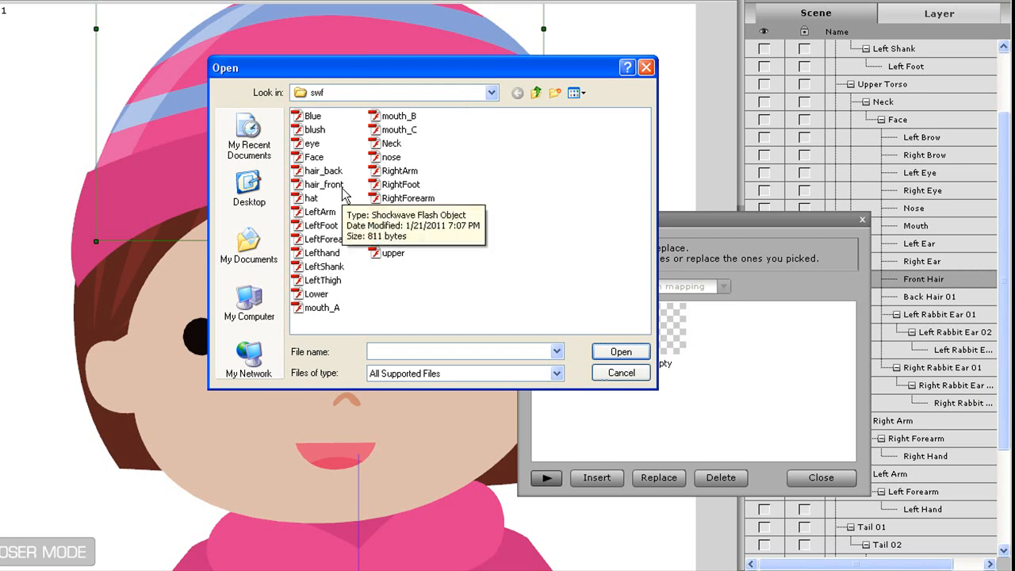
{"action": "double_click", "coordinate": [325, 185]}
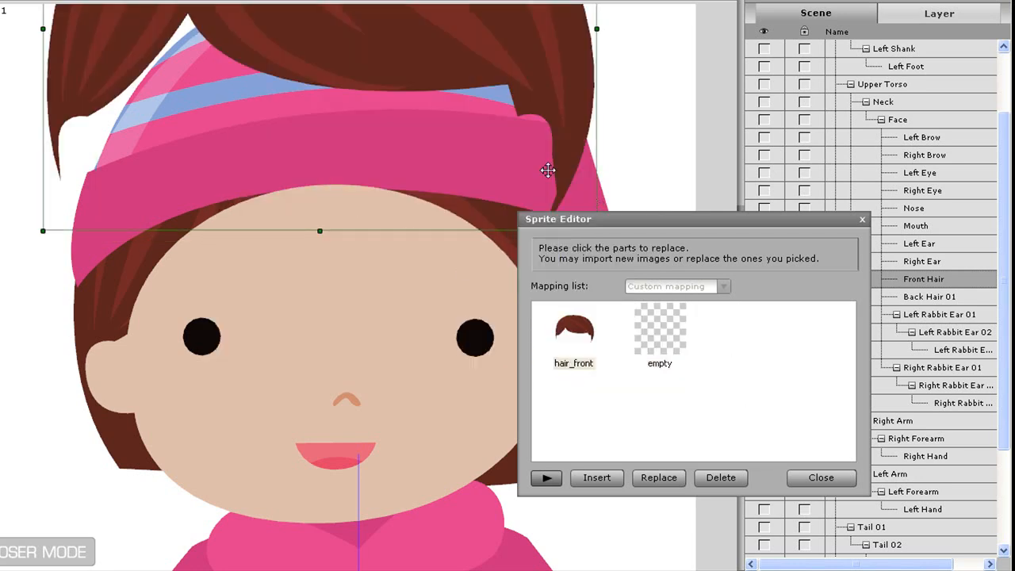
{"action": "left_click_drag", "start_coordinate": [452, 36], "coordinate": [477, 257]}
{"action": "left_click_drag", "start_coordinate": [647, 218], "coordinate": [811, 219]}
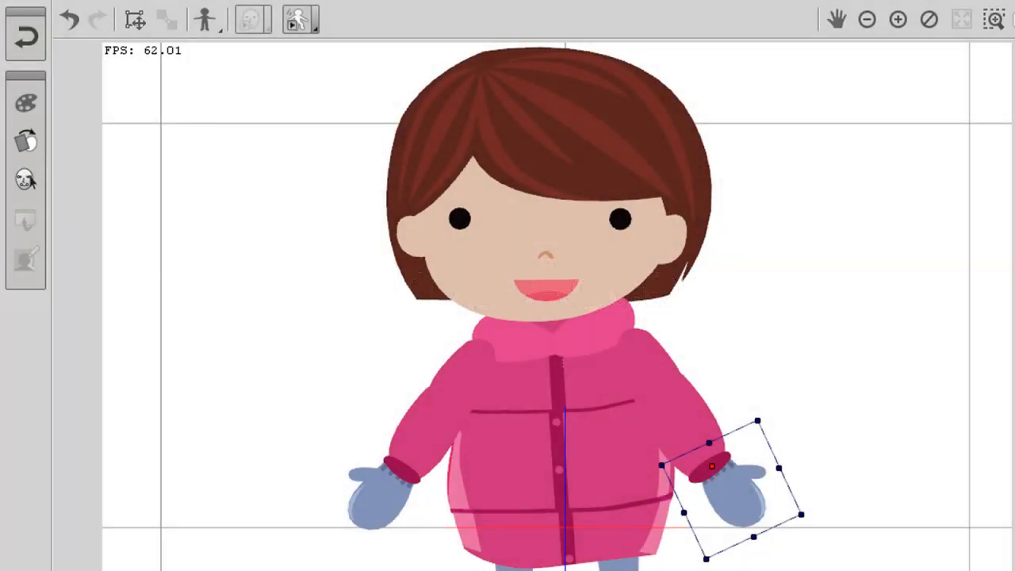
Return to stage mode with the character updated from the composer, and show the Content Manager
{"action": "left_click", "coordinate": [22, 38]}
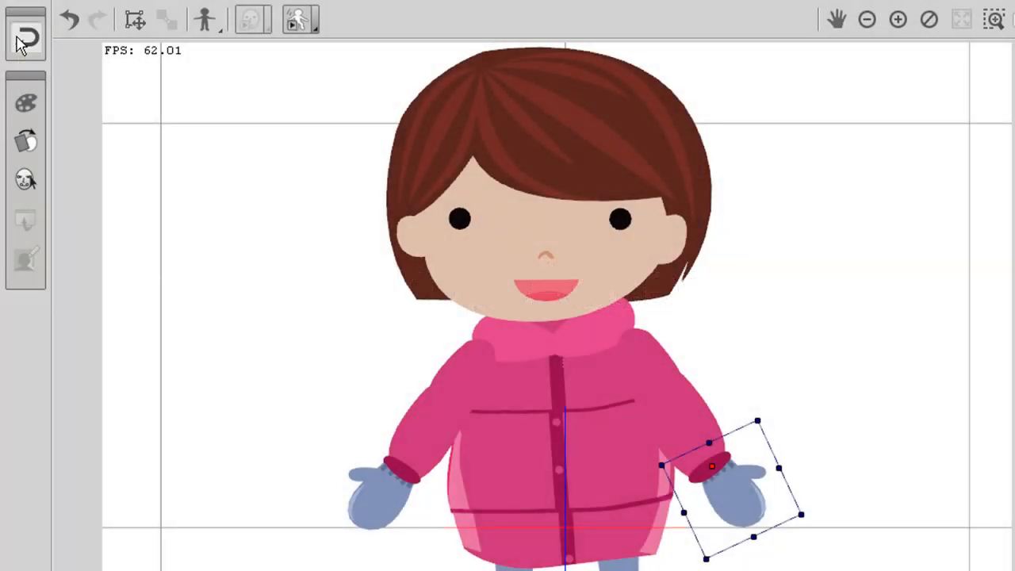
{"action": "left_click", "coordinate": [612, 335]}
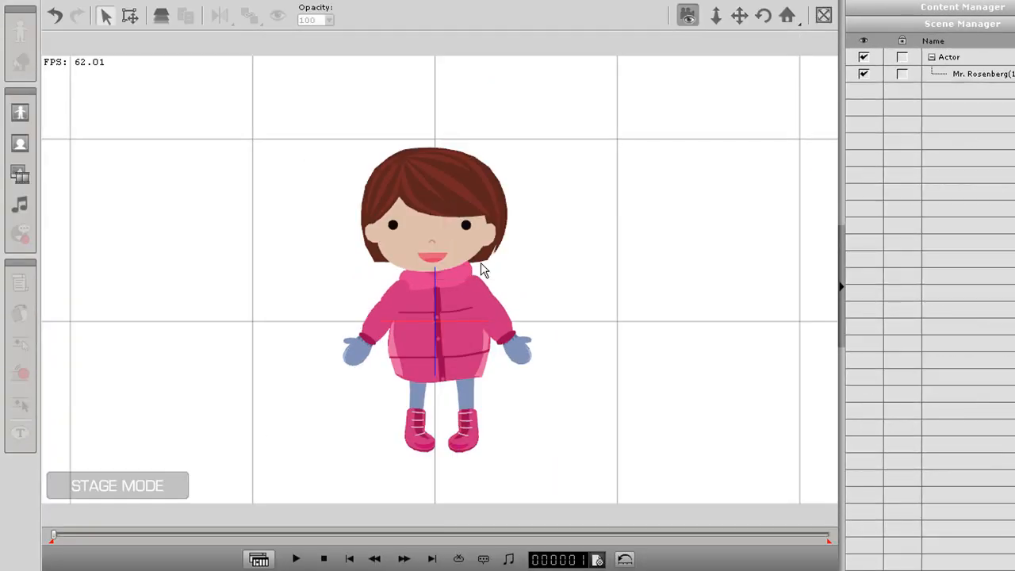
{"action": "key", "text": "F4"}
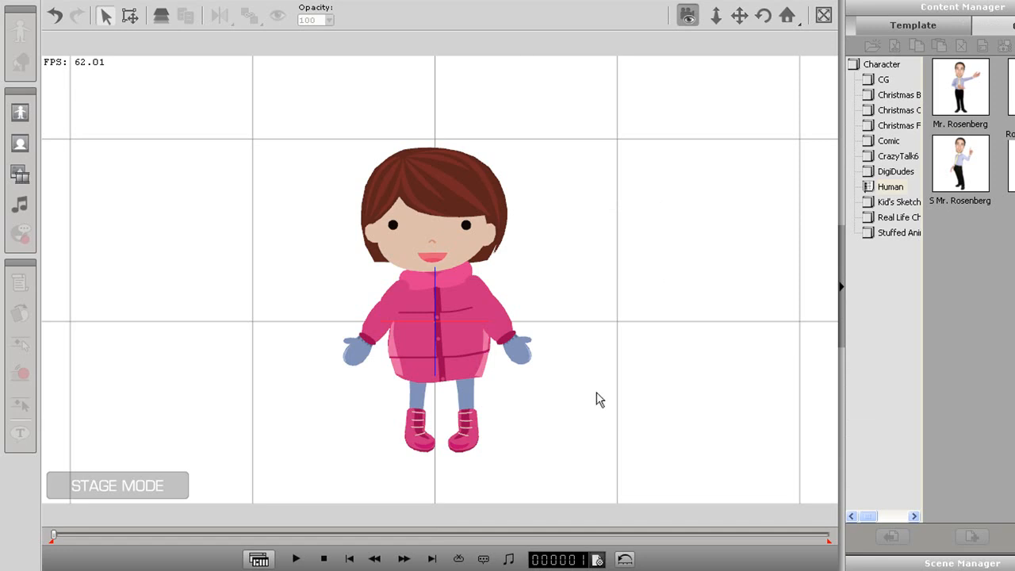
Switch to the swf folder and import the hat swf file onto the stage beside the character
{"action": "key", "text": "alt+Tab"}
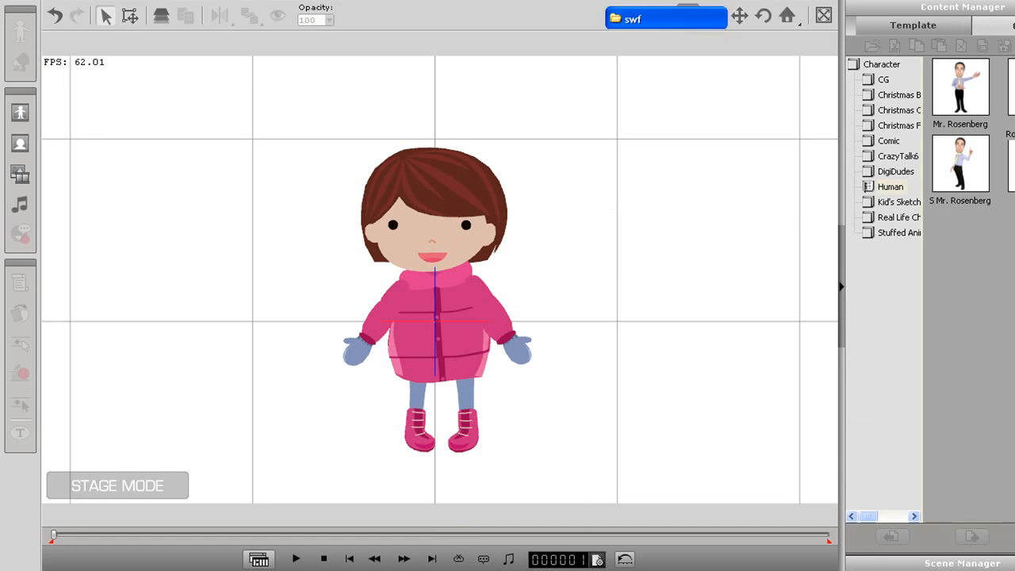
{"action": "left_click_drag", "start_coordinate": [733, 17], "coordinate": [955, 59]}
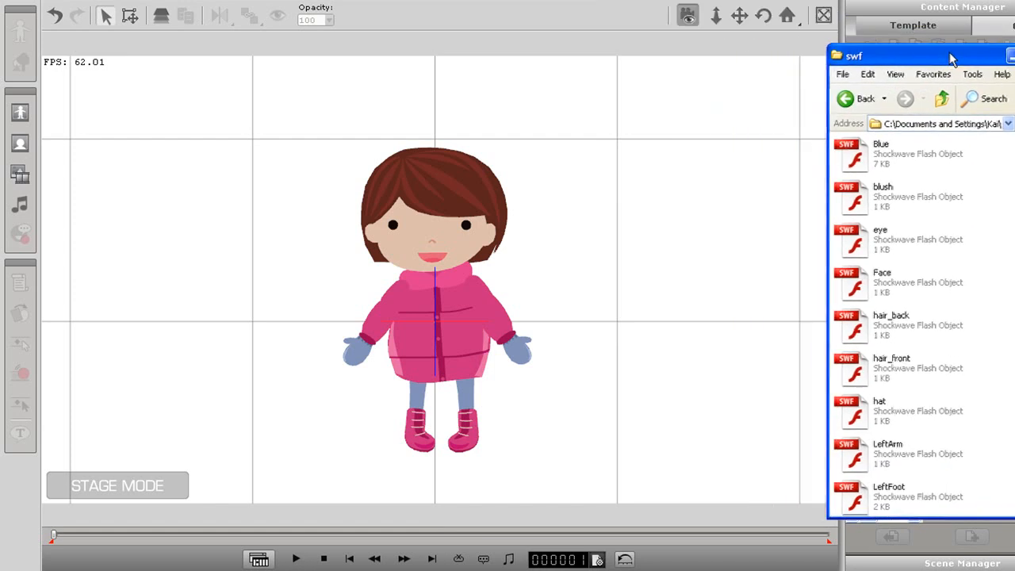
{"action": "left_click", "coordinate": [890, 205]}
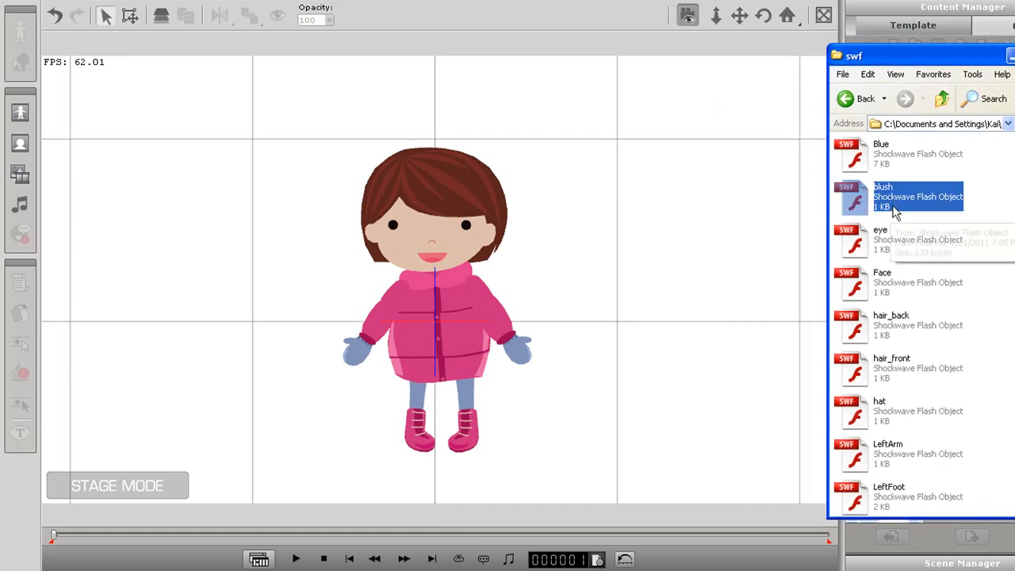
{"action": "left_click_drag", "start_coordinate": [881, 408], "coordinate": [675, 225]}
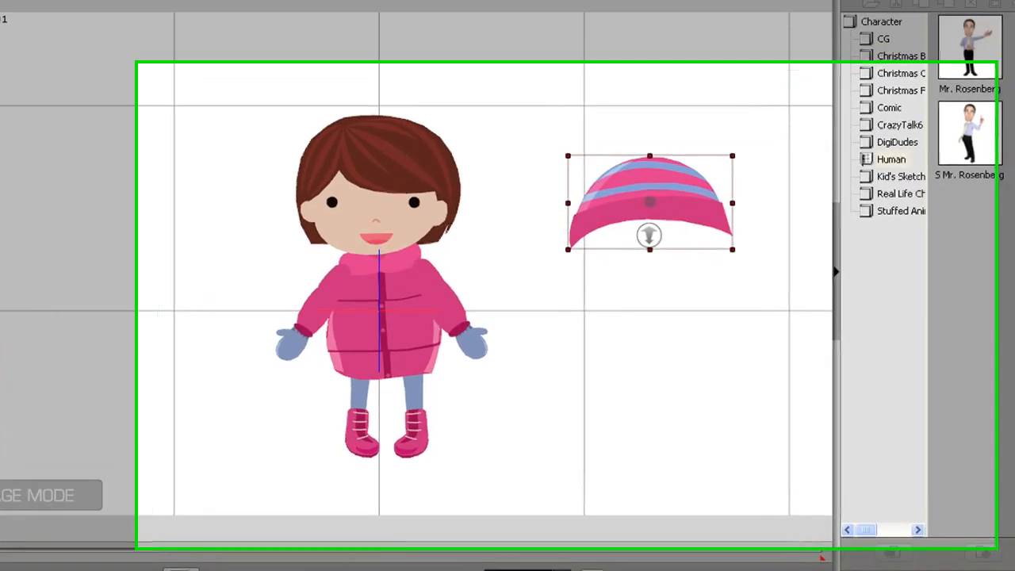
Set the hat's position to X 0 and Y 0, make it the default key, and close Object Transform
{"action": "left_click", "coordinate": [129, 16]}
{"action": "left_click_drag", "start_coordinate": [577, 377], "coordinate": [446, 373]}
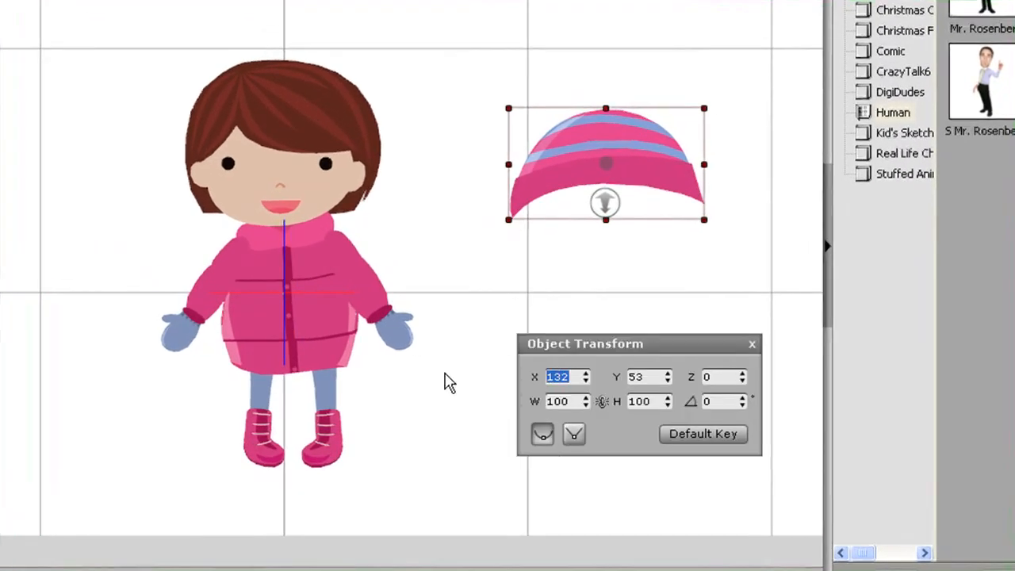
{"action": "type", "text": "0"}
{"action": "double_click", "coordinate": [657, 376]}
{"action": "type", "text": "0"}
{"action": "key", "text": "Return"}
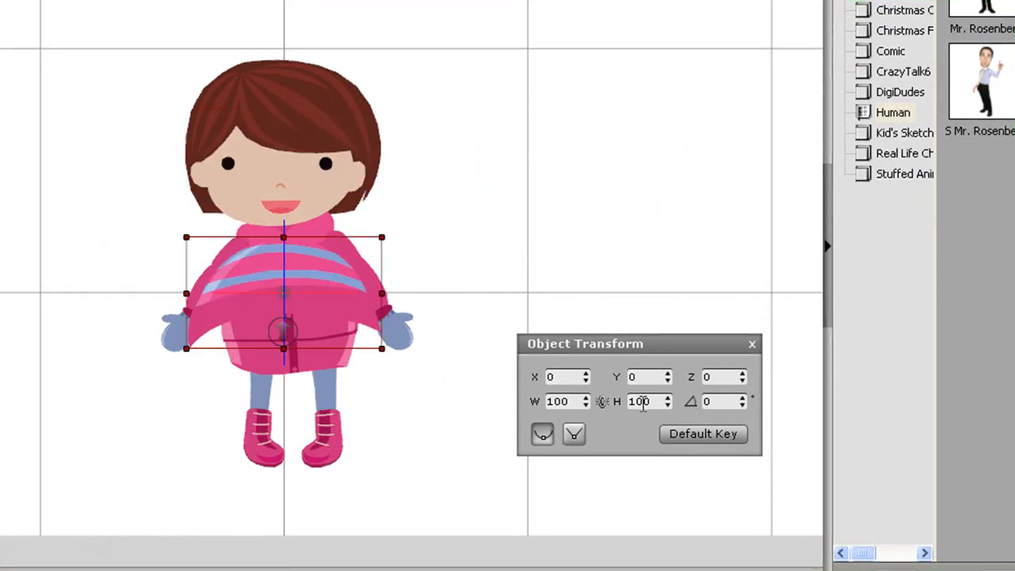
{"action": "left_click", "coordinate": [703, 433]}
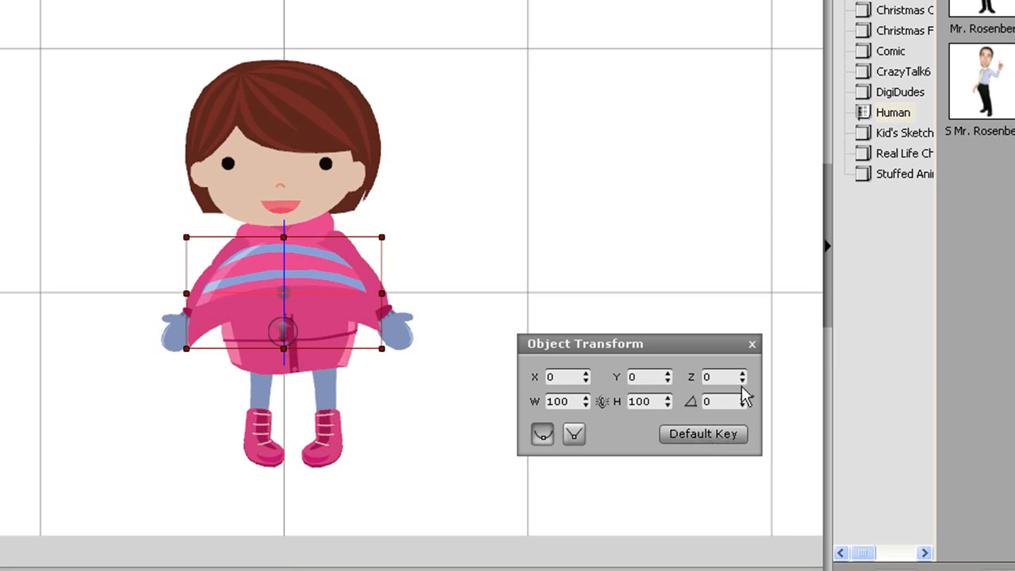
{"action": "left_click", "coordinate": [751, 345]}
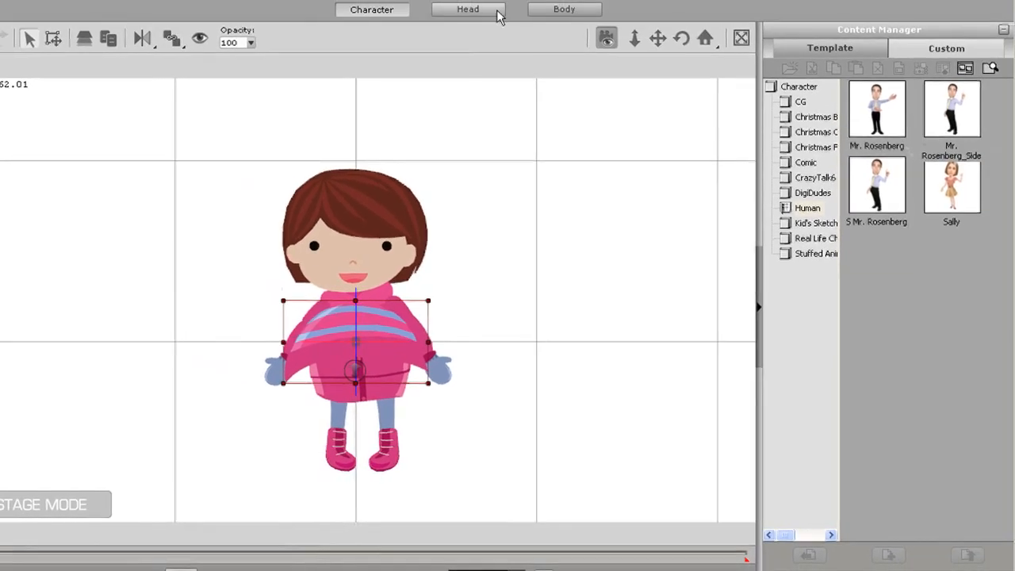
Save the hat to the custom Props library under the name hat
{"action": "left_click", "coordinate": [509, 1]}
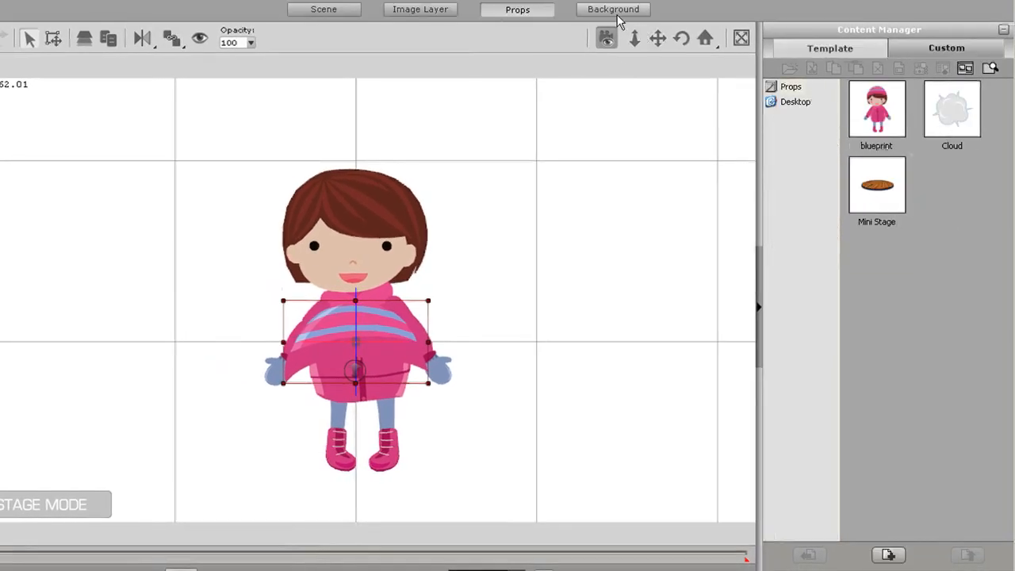
{"action": "left_click", "coordinate": [922, 50]}
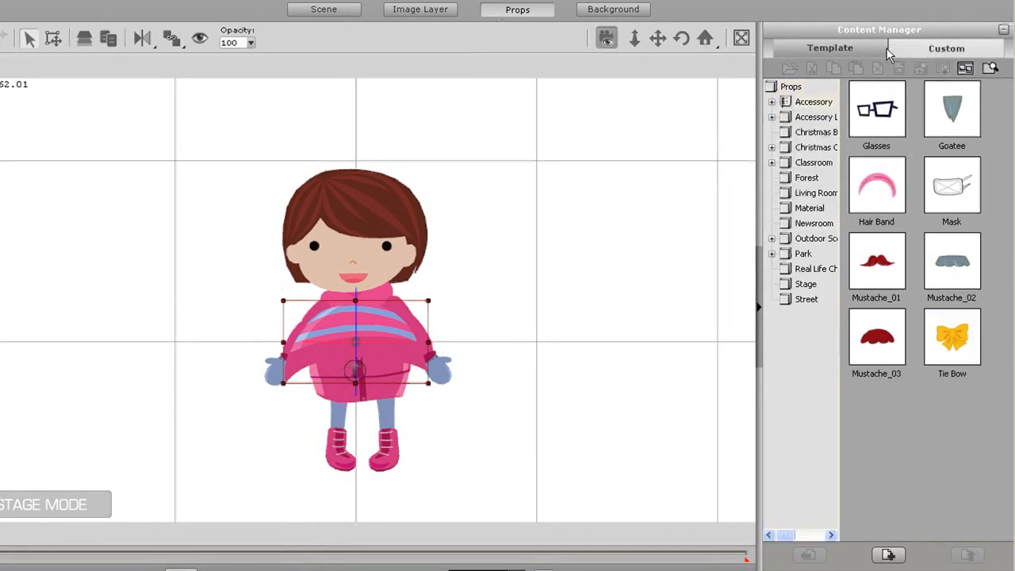
{"action": "left_click", "coordinate": [933, 49]}
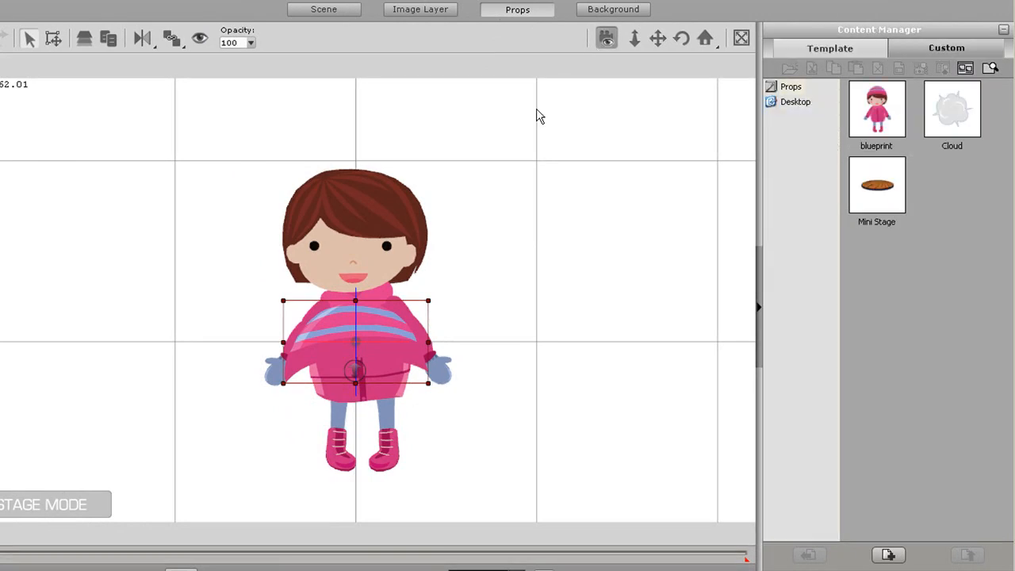
{"action": "left_click", "coordinate": [888, 555]}
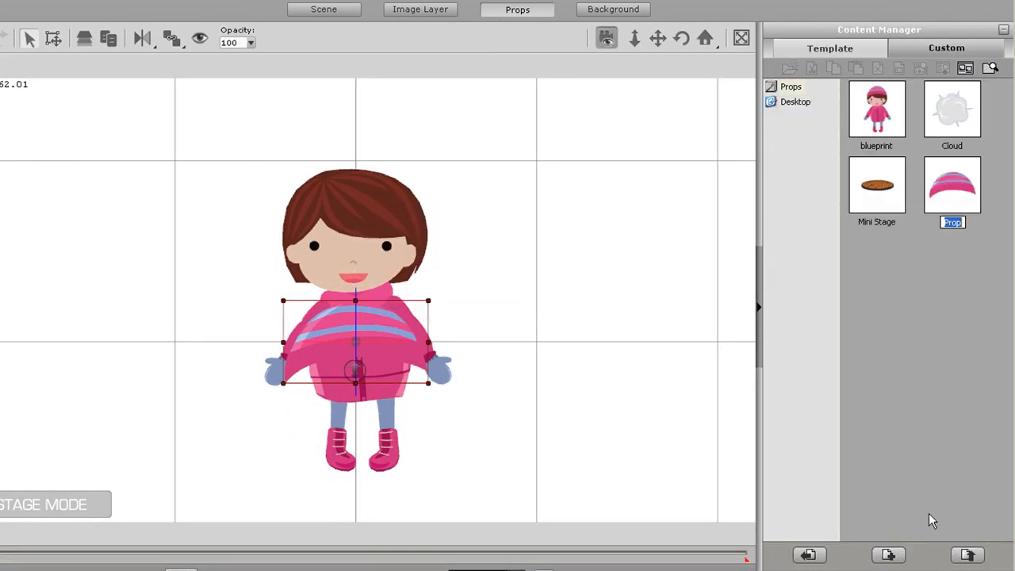
{"action": "type", "text": "hat"}
{"action": "key", "text": "Return"}
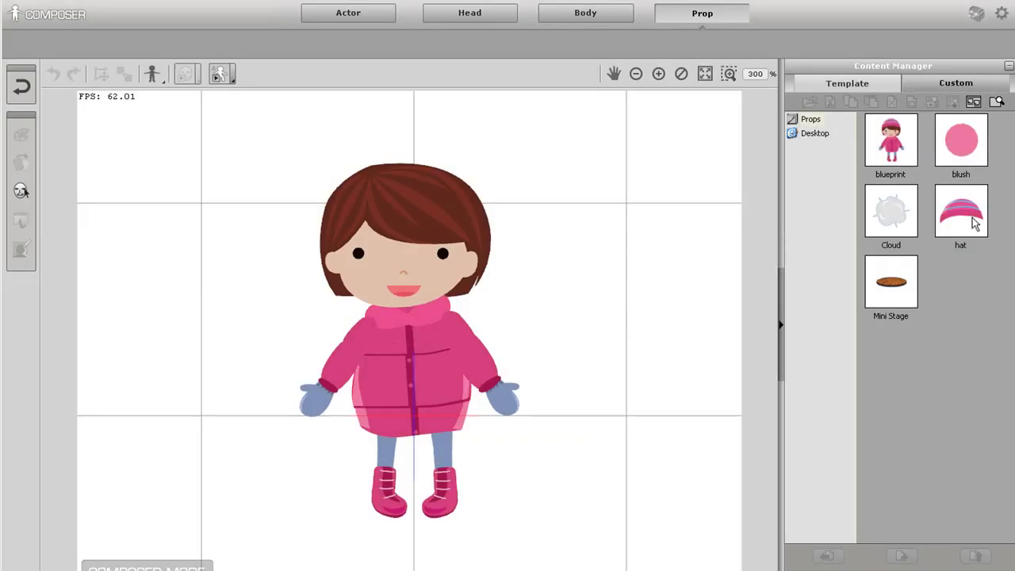
Add the custom hat prop to the character, place it on the head, and update the character on the stage
{"action": "left_click_drag", "start_coordinate": [976, 220], "coordinate": [574, 215]}
{"action": "left_click_drag", "start_coordinate": [452, 372], "coordinate": [434, 193]}
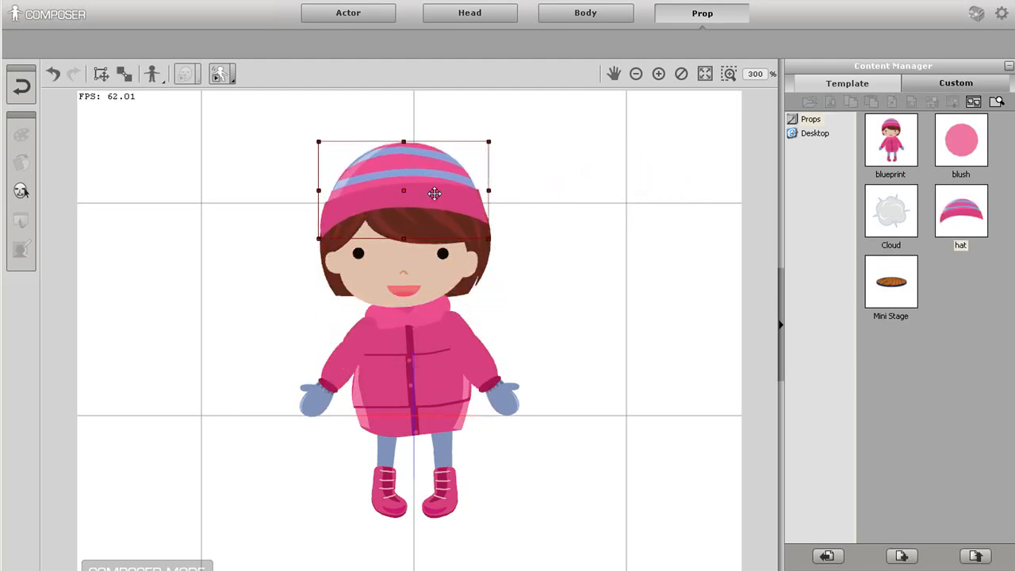
{"action": "left_click", "coordinate": [588, 250]}
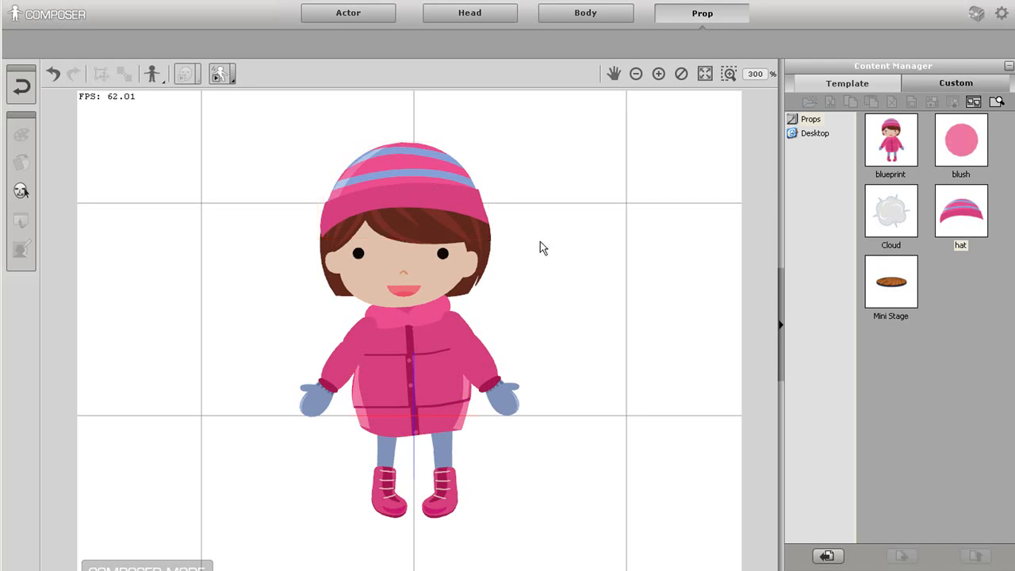
{"action": "left_click", "coordinate": [22, 87]}
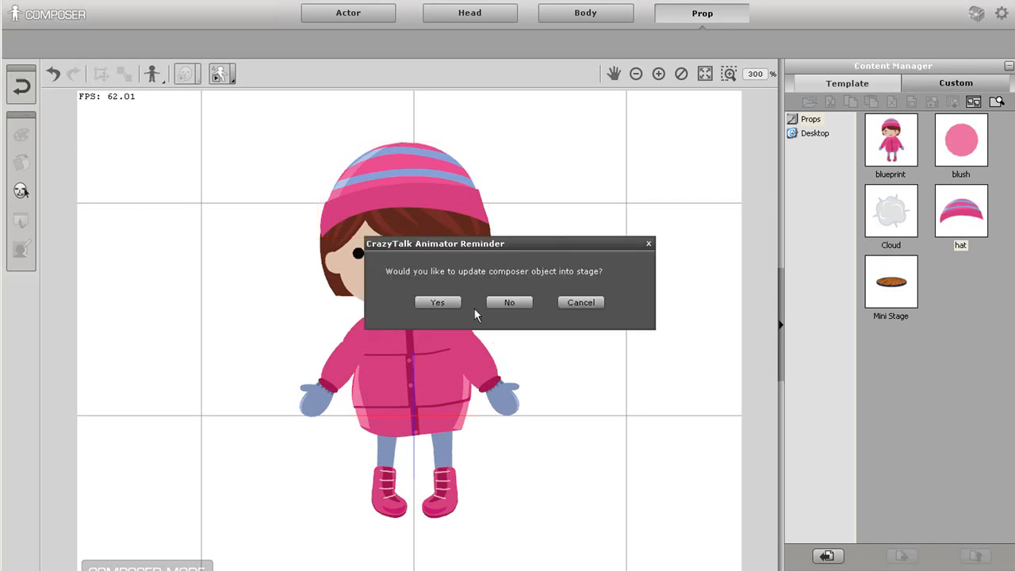
{"action": "left_click", "coordinate": [445, 303]}
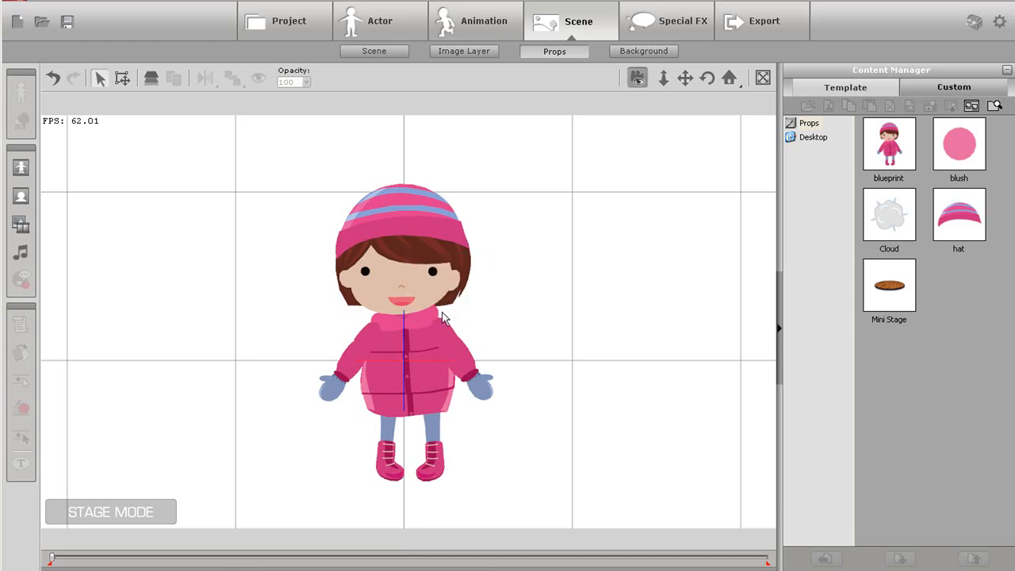
Try the Chicken Dance motion on the character and undo it
{"action": "left_click", "coordinate": [410, 354]}
{"action": "left_click", "coordinate": [476, 24]}
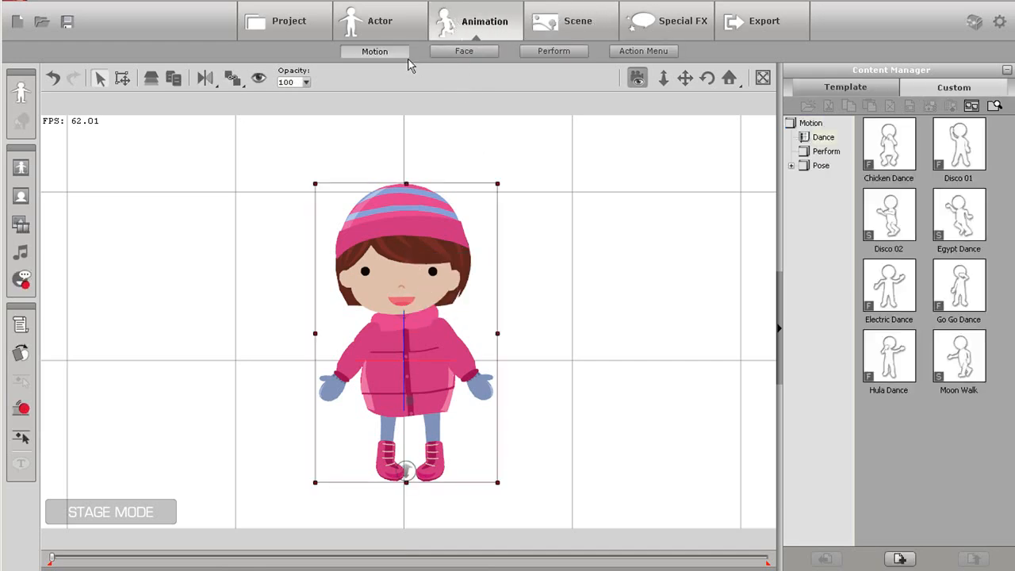
{"action": "double_click", "coordinate": [899, 147]}
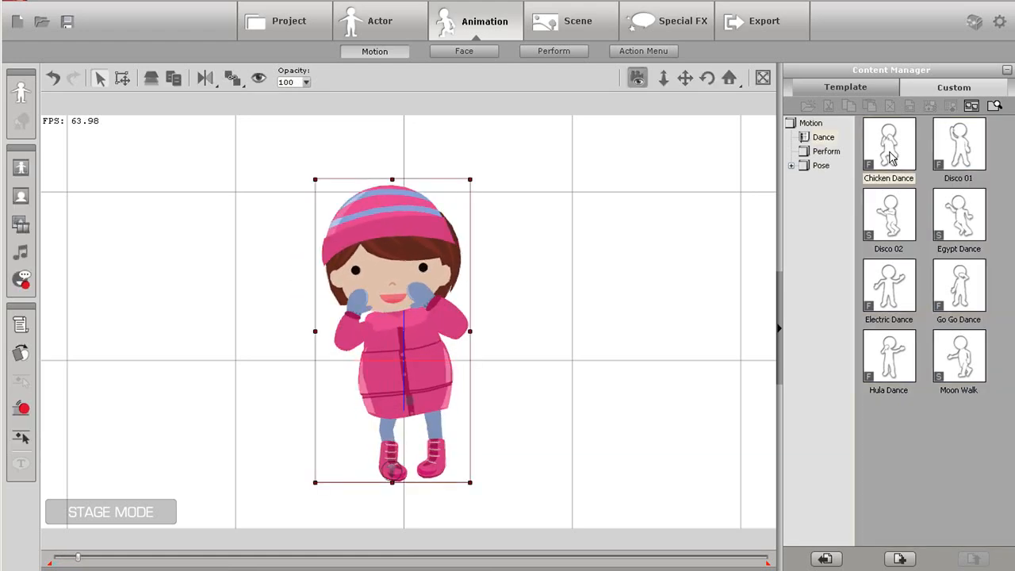
{"action": "key", "text": "ctrl+z"}
Reopen the character in the composer and delete the hat prop from its head
{"action": "left_click", "coordinate": [20, 93]}
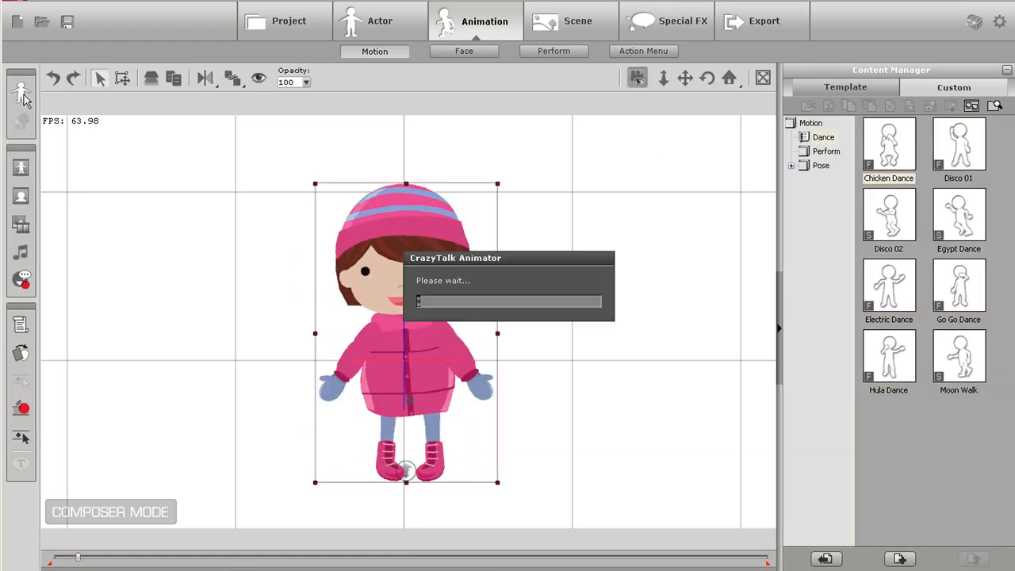
{"action": "left_click", "coordinate": [424, 226]}
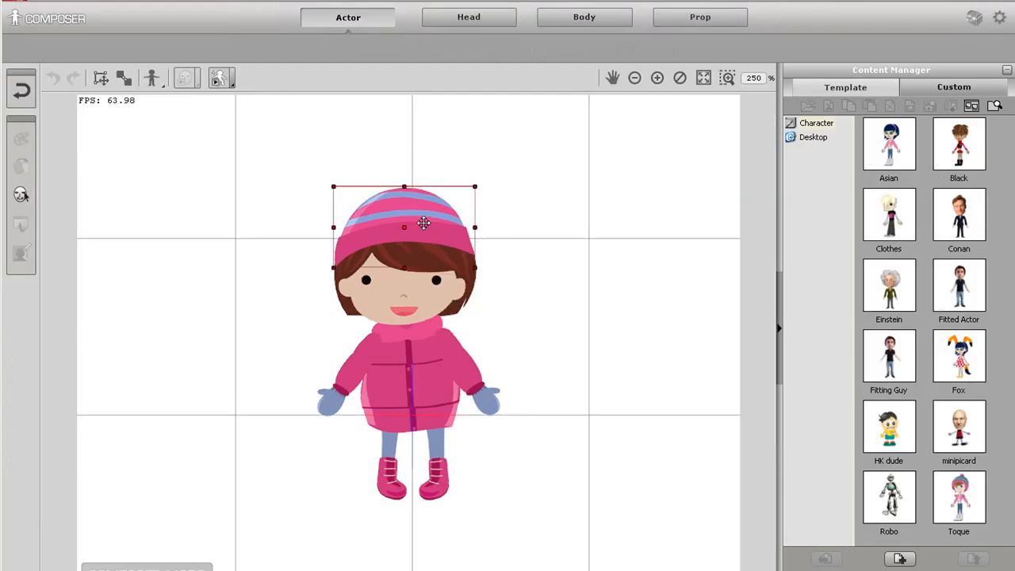
{"action": "key", "text": "Delete"}
Attach the custom hat prop to the head, fit it over the hair, update the stage, and select the character
{"action": "left_click", "coordinate": [722, 22]}
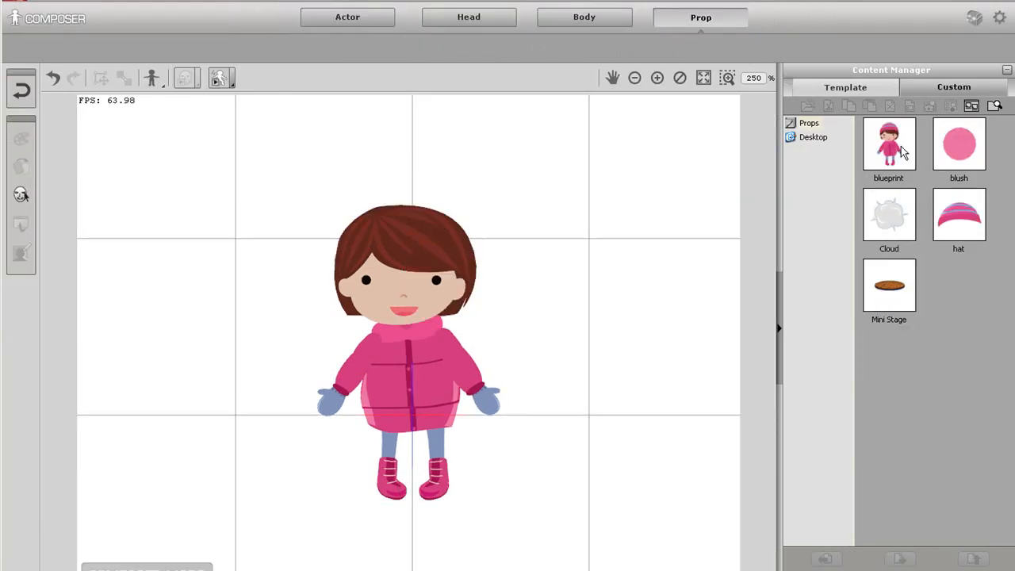
{"action": "left_click", "coordinate": [959, 215]}
{"action": "left_click_drag", "start_coordinate": [960, 216], "coordinate": [396, 250]}
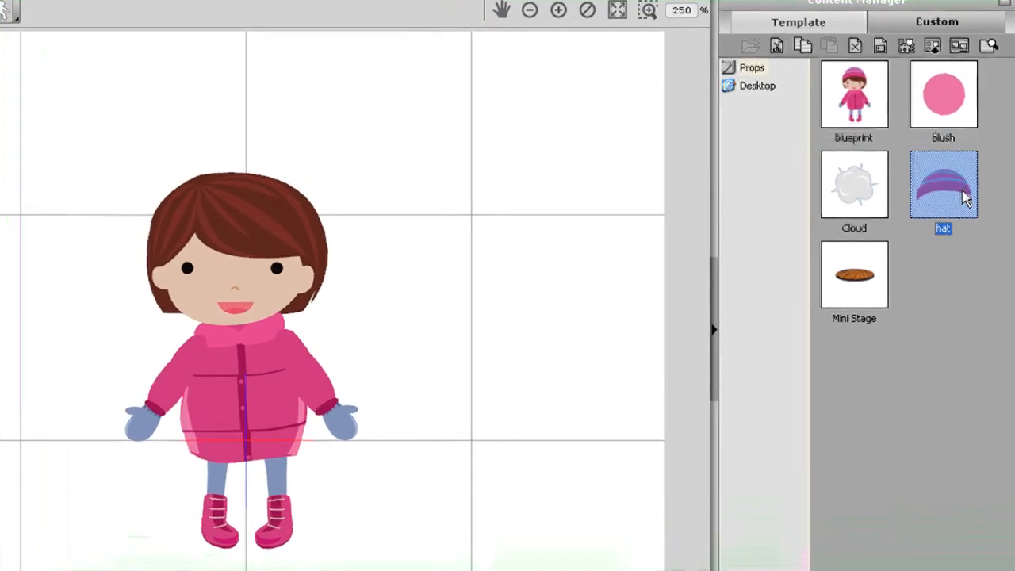
{"action": "left_click_drag", "start_coordinate": [225, 229], "coordinate": [254, 191]}
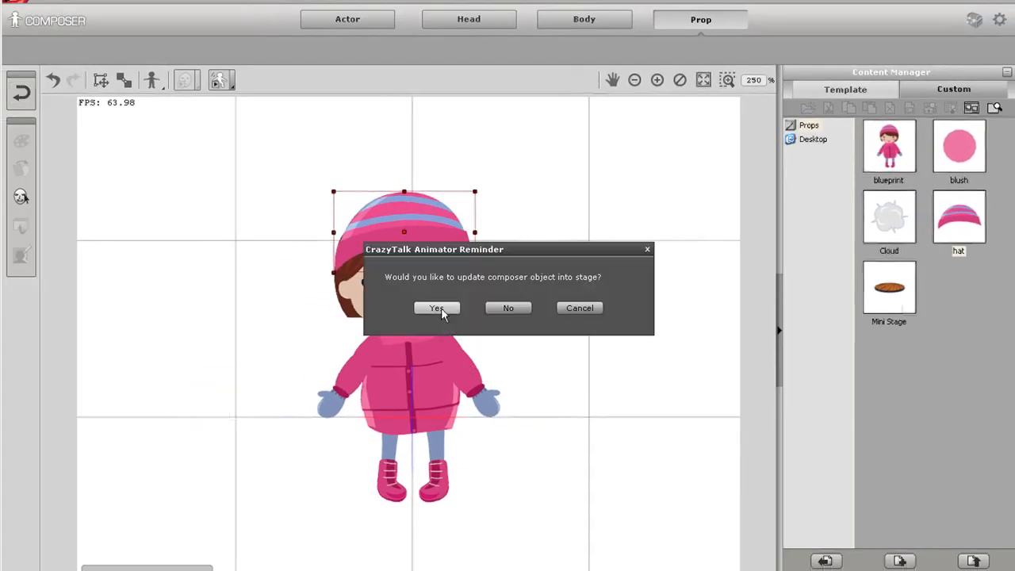
{"action": "left_click", "coordinate": [439, 308]}
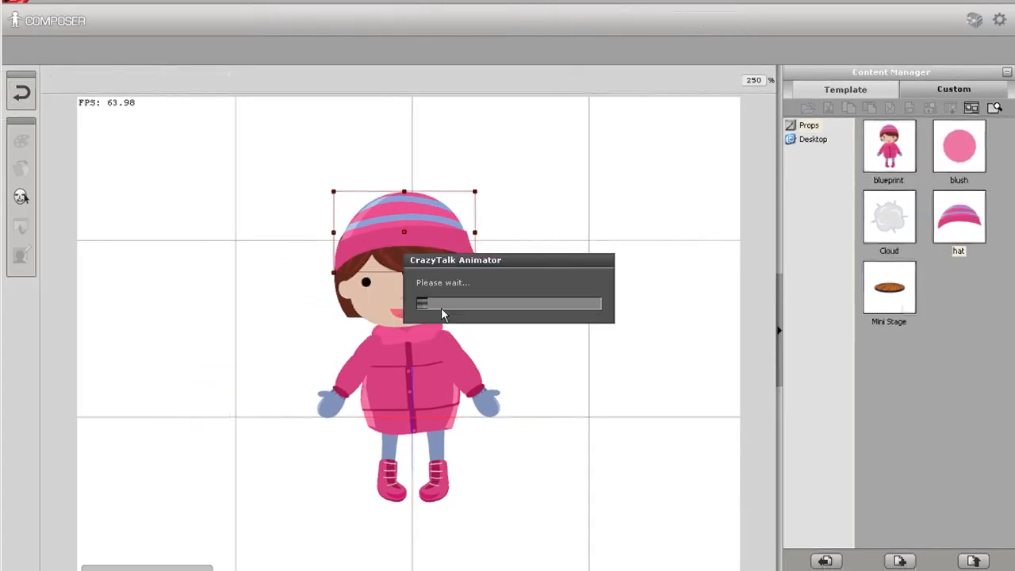
{"action": "left_click", "coordinate": [404, 351]}
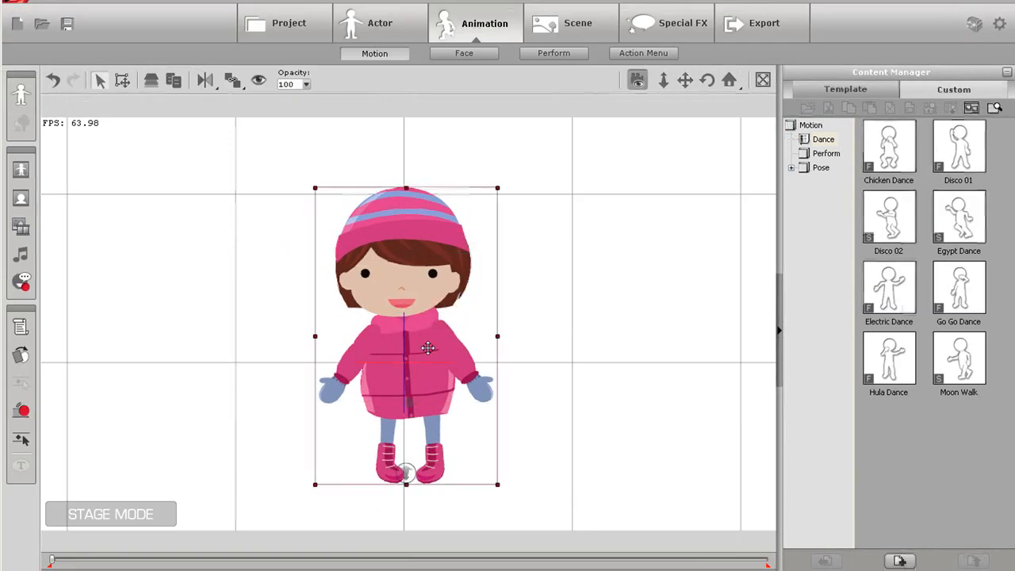
Apply the Chicken Dance motion to the character with the refitted hat
{"action": "double_click", "coordinate": [889, 150]}
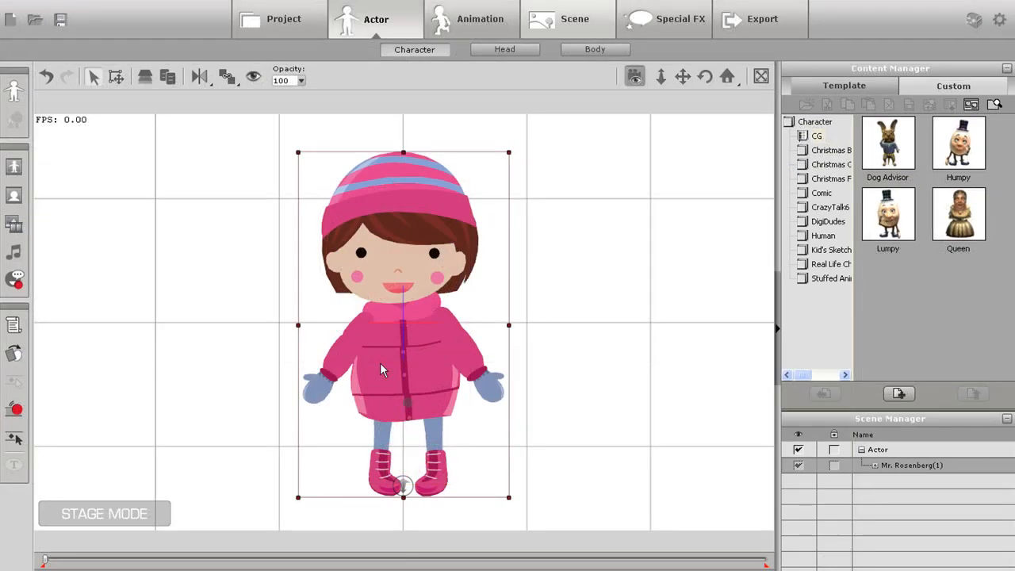
Save the finished character to the custom character library under the name "little girl"
{"action": "left_click", "coordinate": [980, 89]}
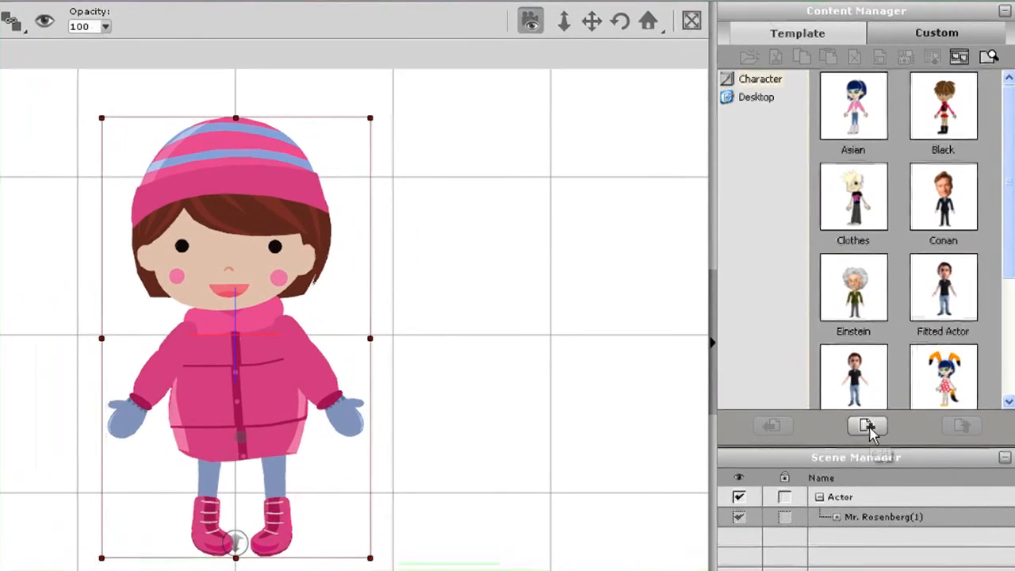
{"action": "left_click", "coordinate": [867, 428]}
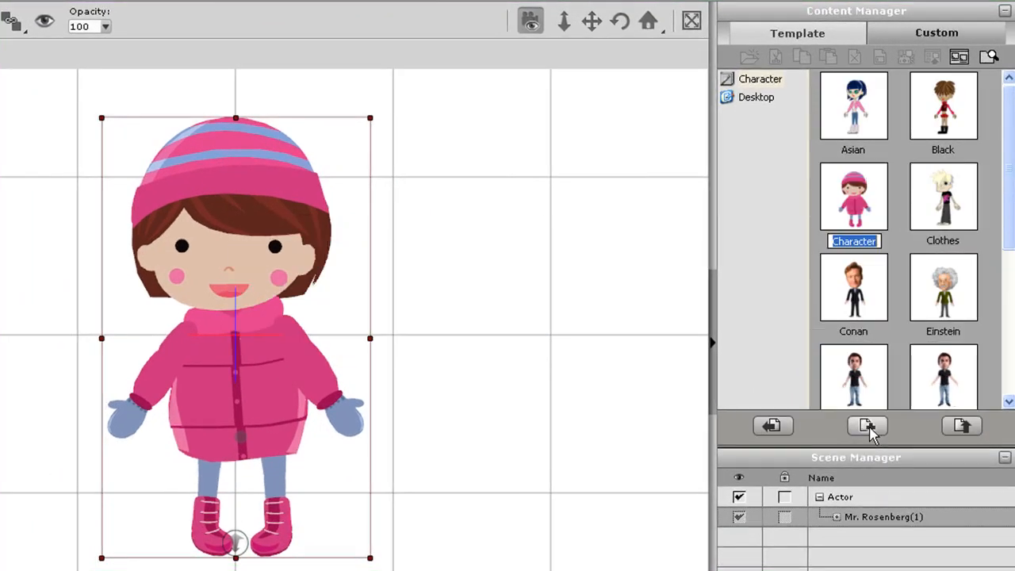
{"action": "type", "text": "little girl"}
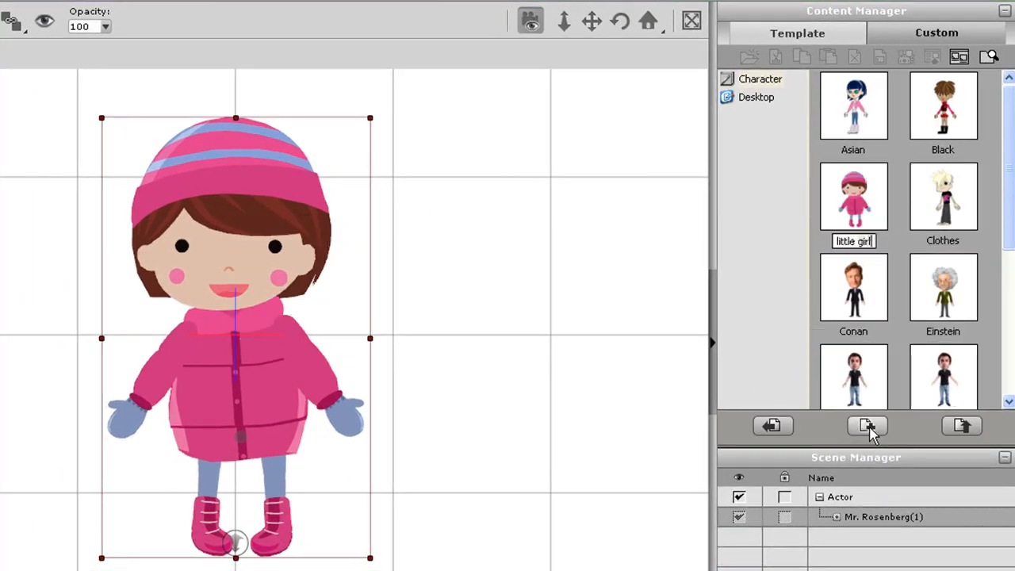
{"action": "key", "text": "Return"}
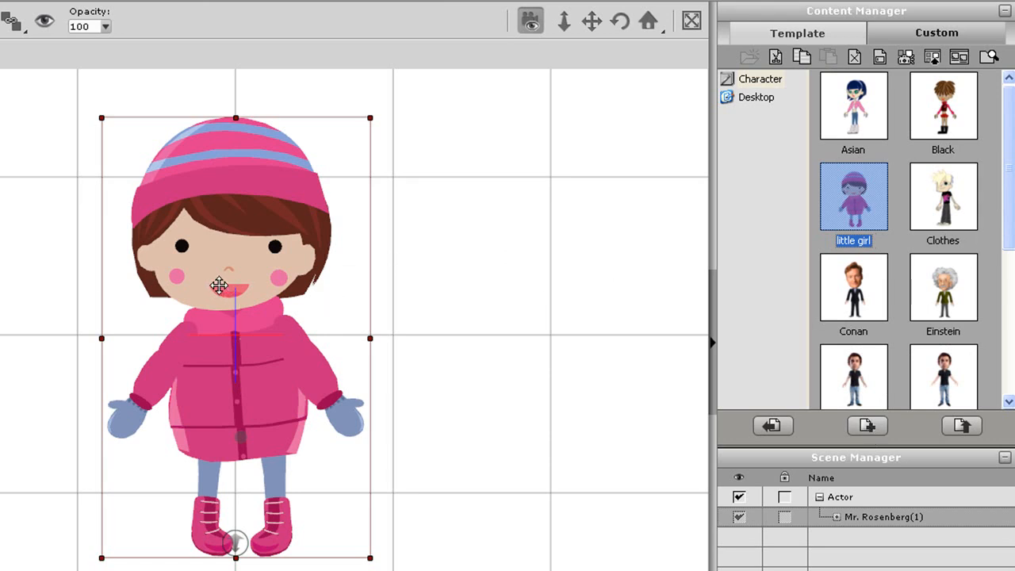
{"action": "left_click", "coordinate": [858, 295]}
{"action": "left_click_drag", "start_coordinate": [1007, 216], "coordinate": [1004, 193]}
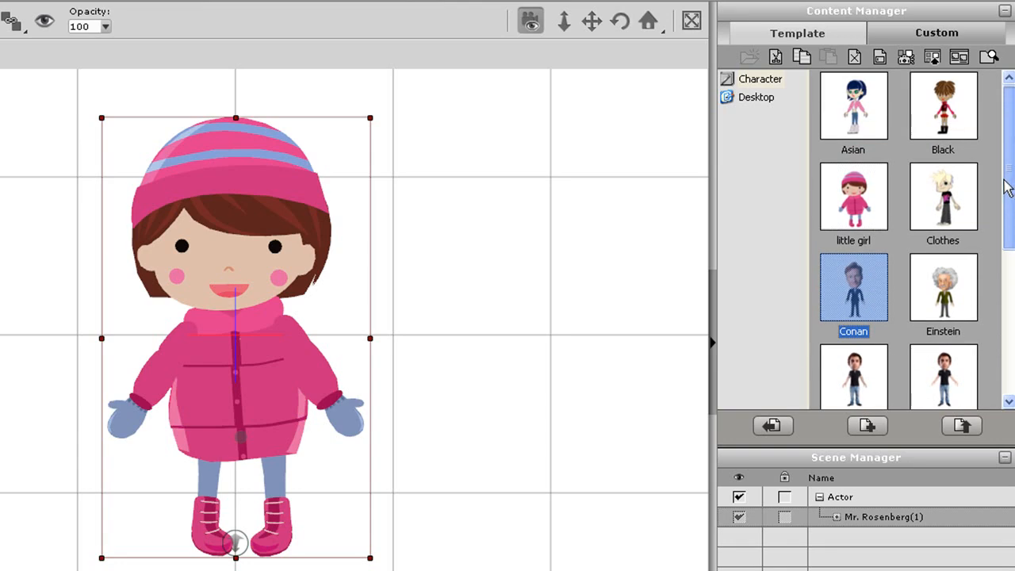